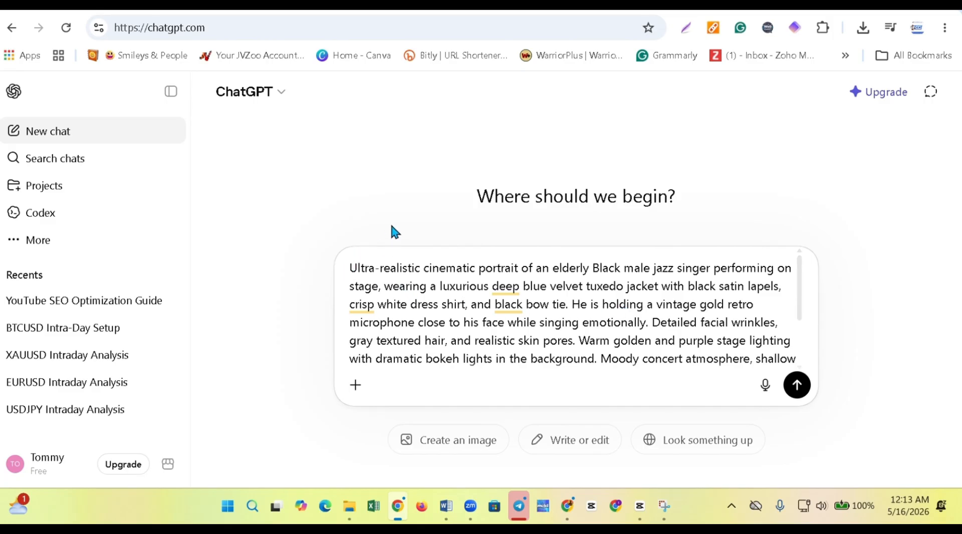
- Prefix the jazz singer portrait prompt with the words "create image" and an opening quotation mark, and submit it
text(v)
key(BackSpace)
text(create )
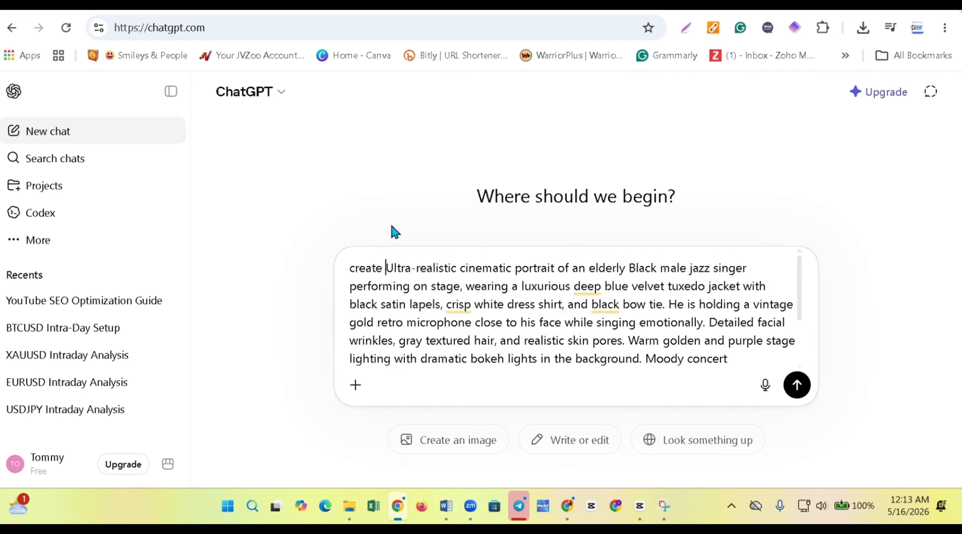
text(image)
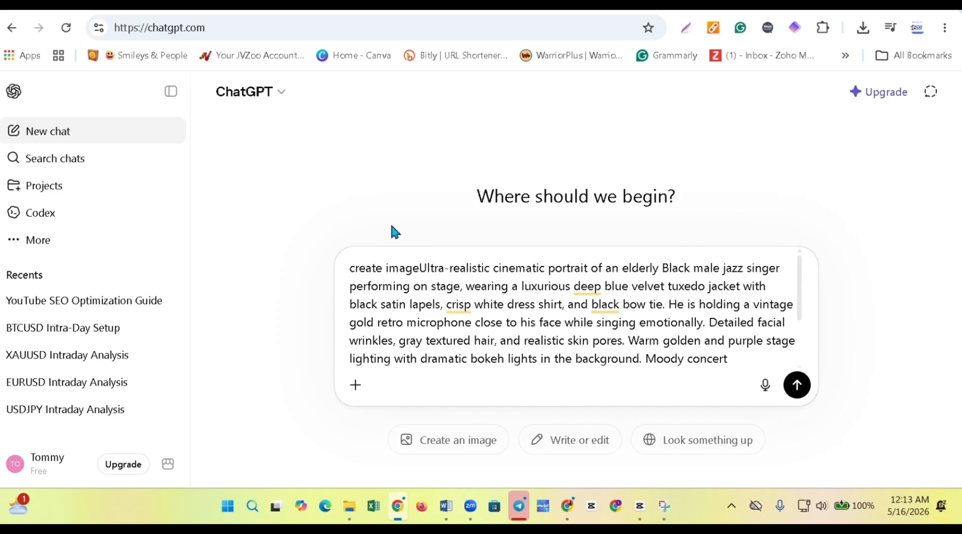
text(")
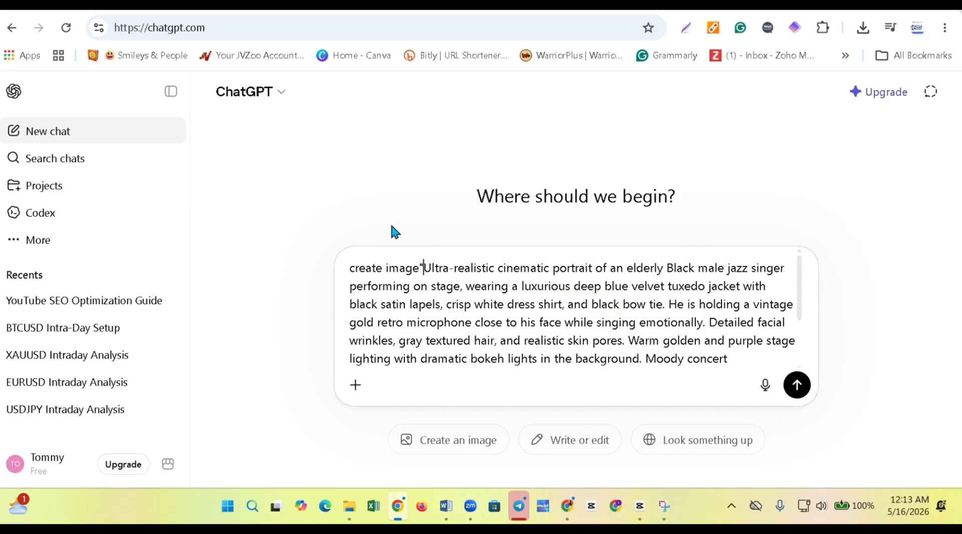
key(Return)
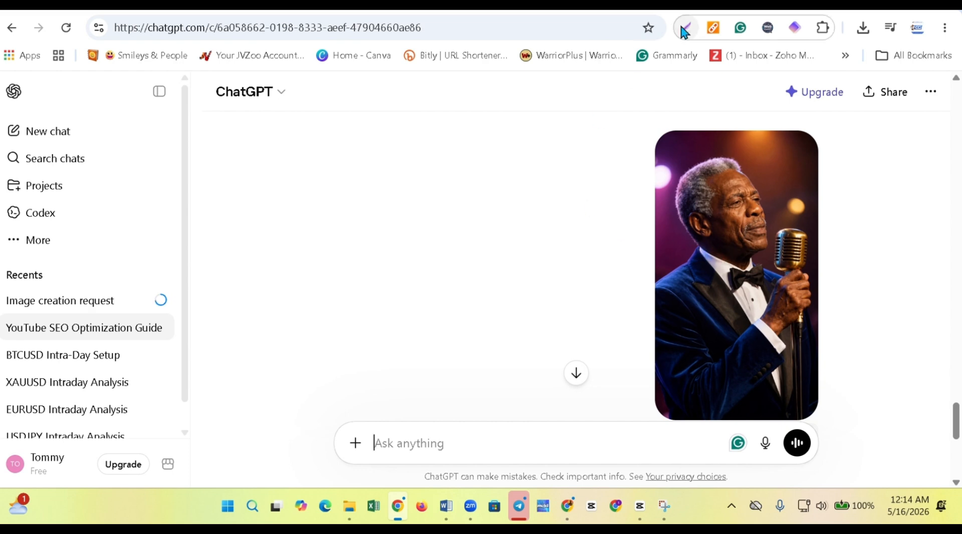
- Switch to Suno and review the full lyrics in the song description, from the opening verse to the last lines
click(722, 11)
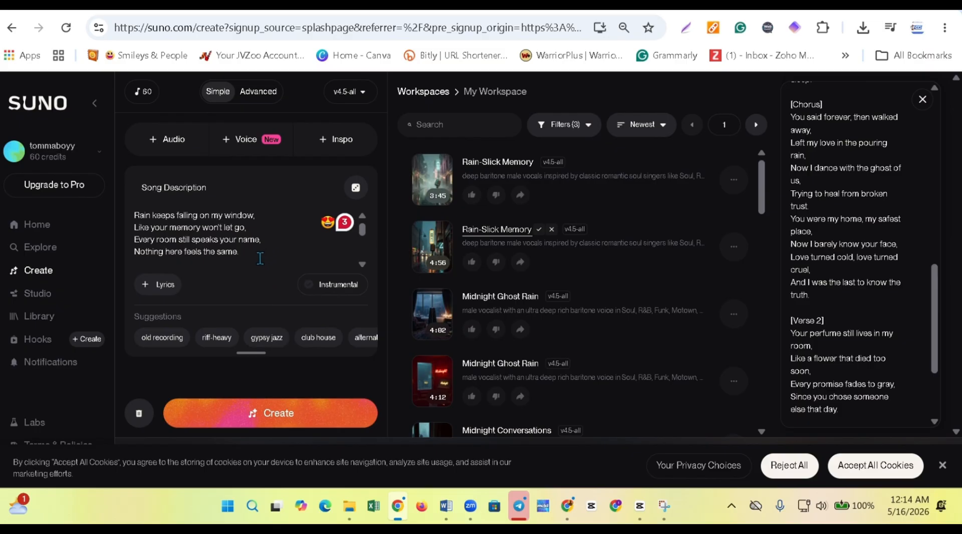
drag(260, 259, 259, 216)
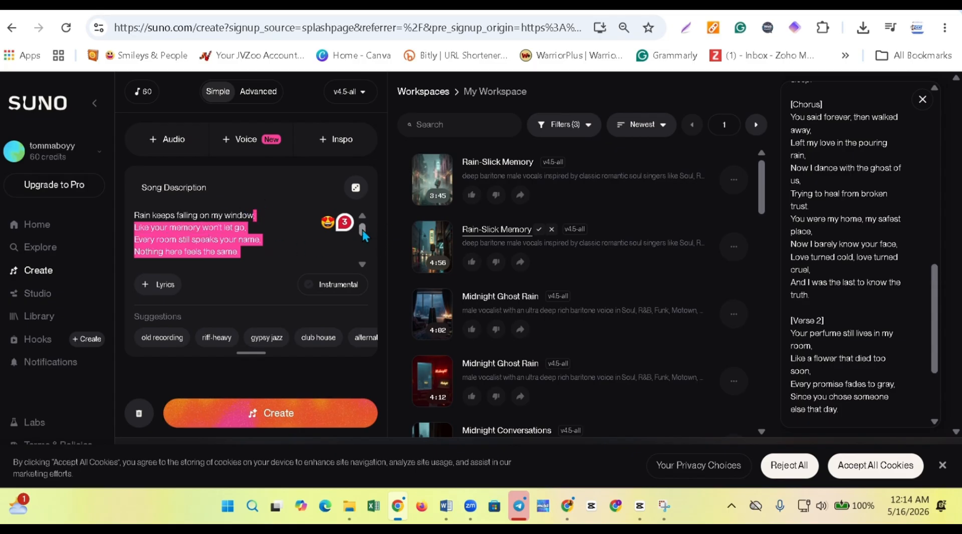
mouse_move(362, 228)
mouse_down()
mouse_move(366, 246)
mouse_move(362, 232)
mouse_up()
click(136, 216)
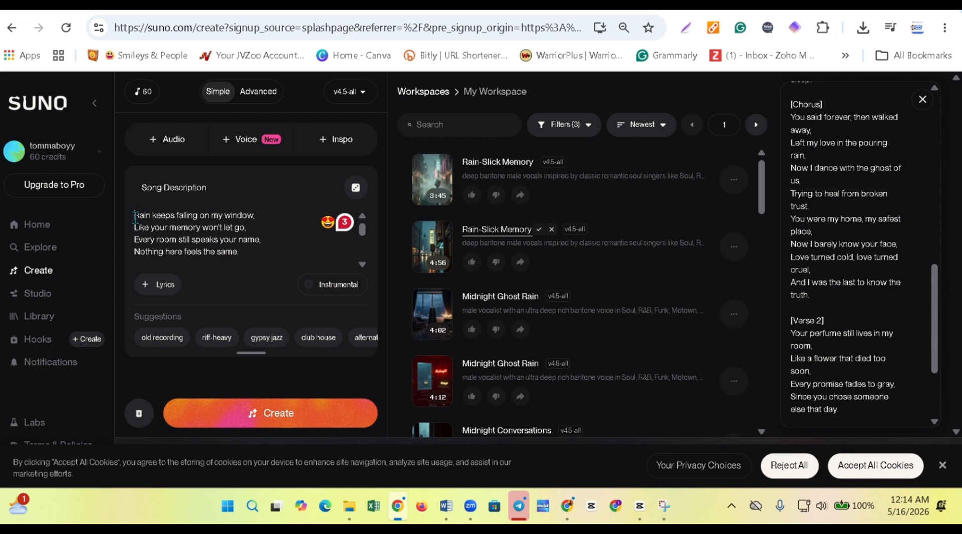
drag(135, 216, 286, 292)
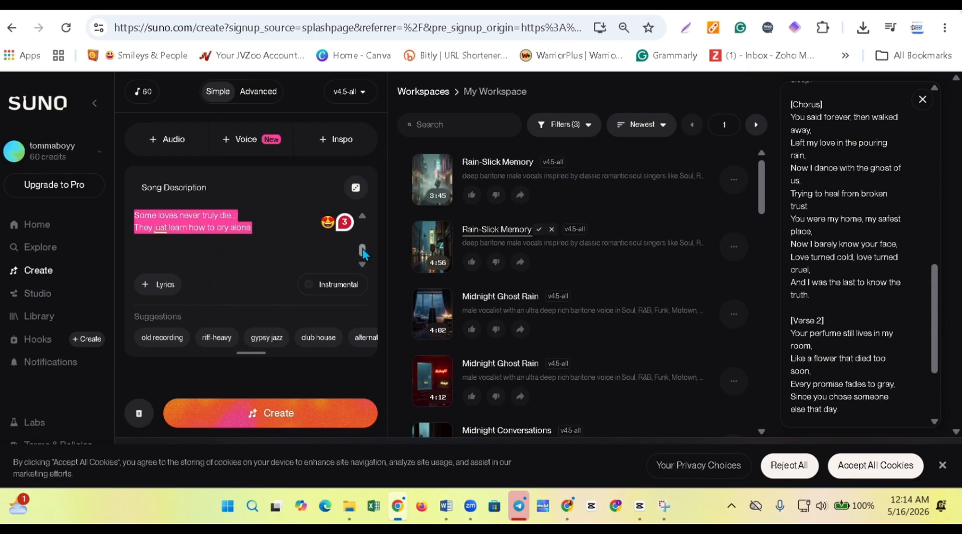
drag(362, 249, 362, 216)
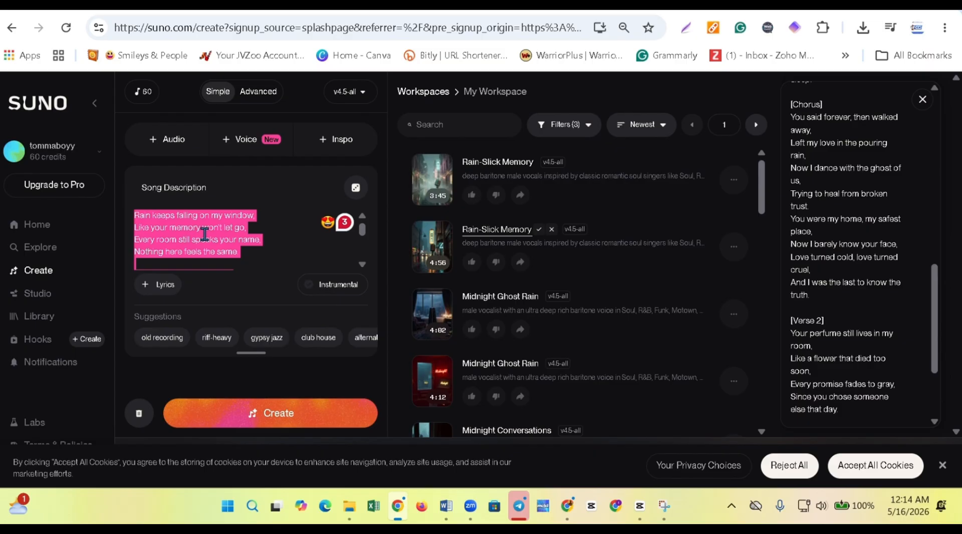
- Switch to ChatGPT's YouTube SEO chat and submit "give a music lyrics for country style. lets it sound like lionel Richie"
click(260, 7)
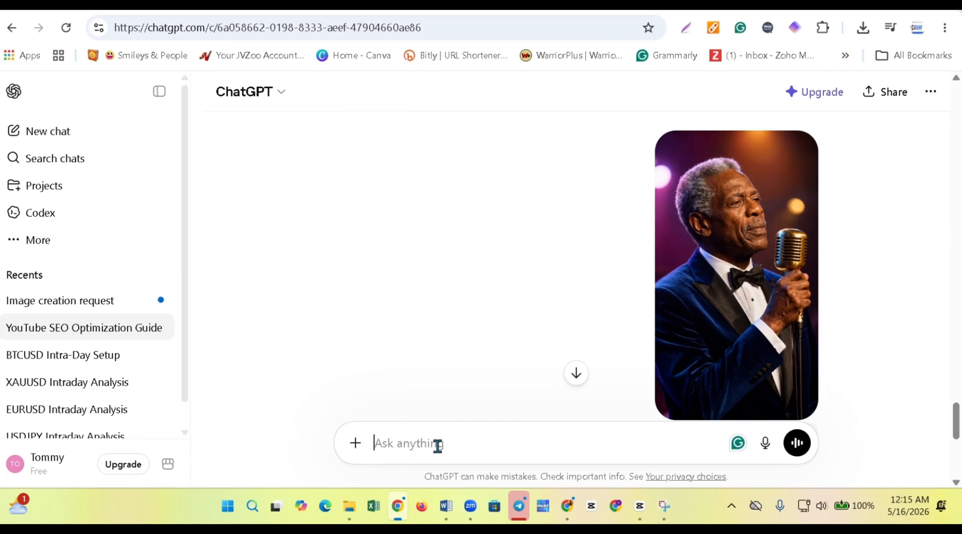
text(giv)
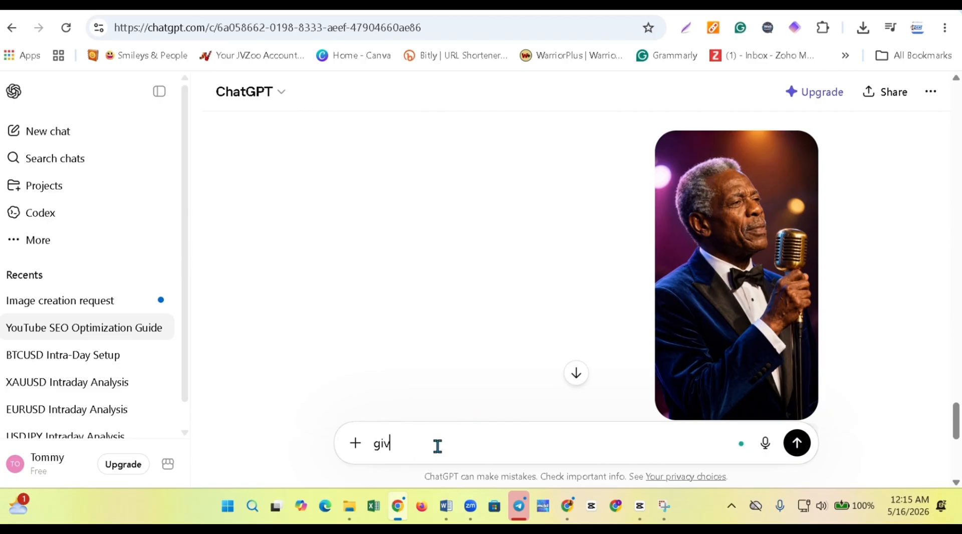
text(e a music ly)
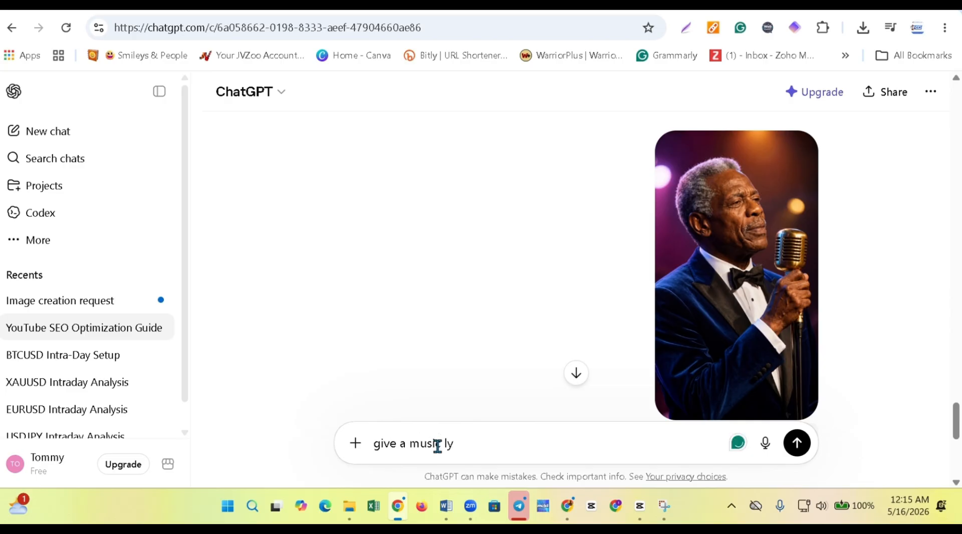
text(rics )
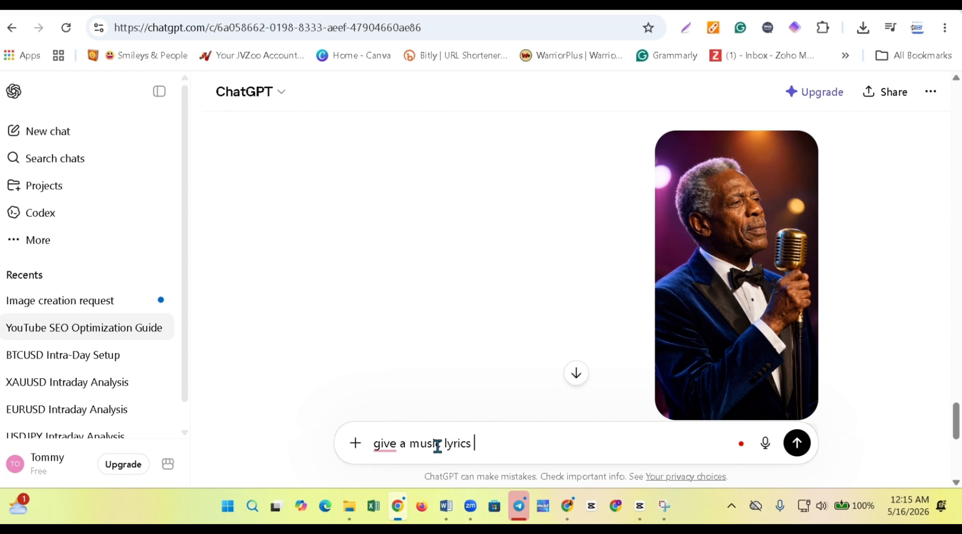
text(for country st)
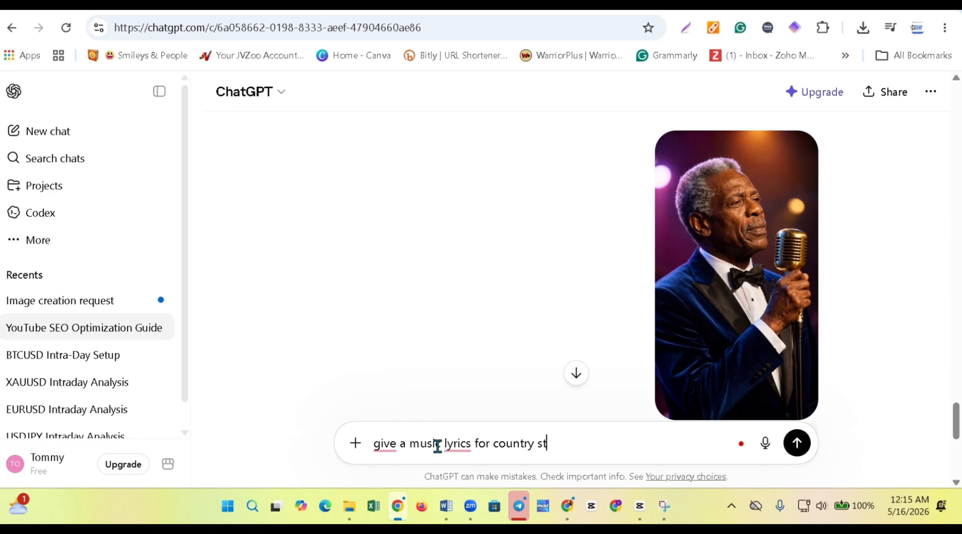
text(y)
text(l)
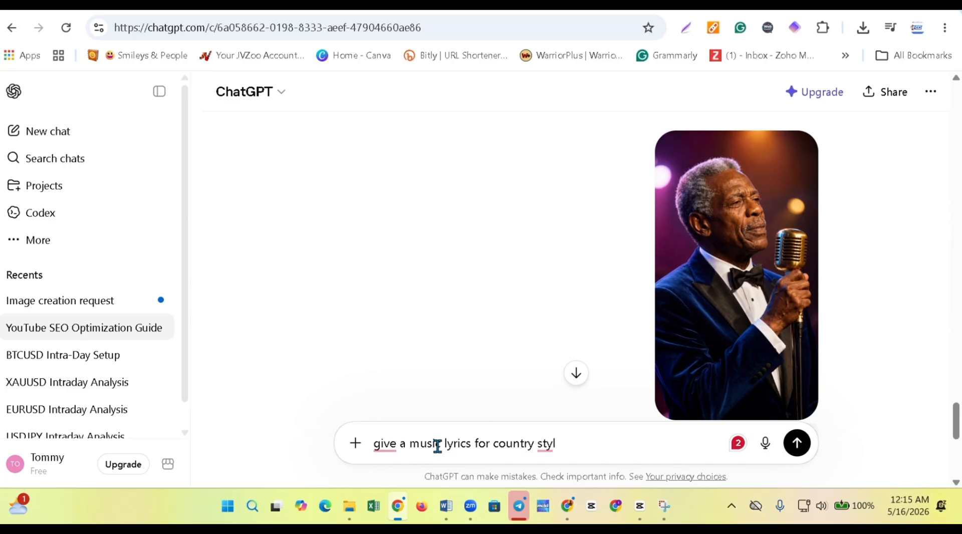
text(e)
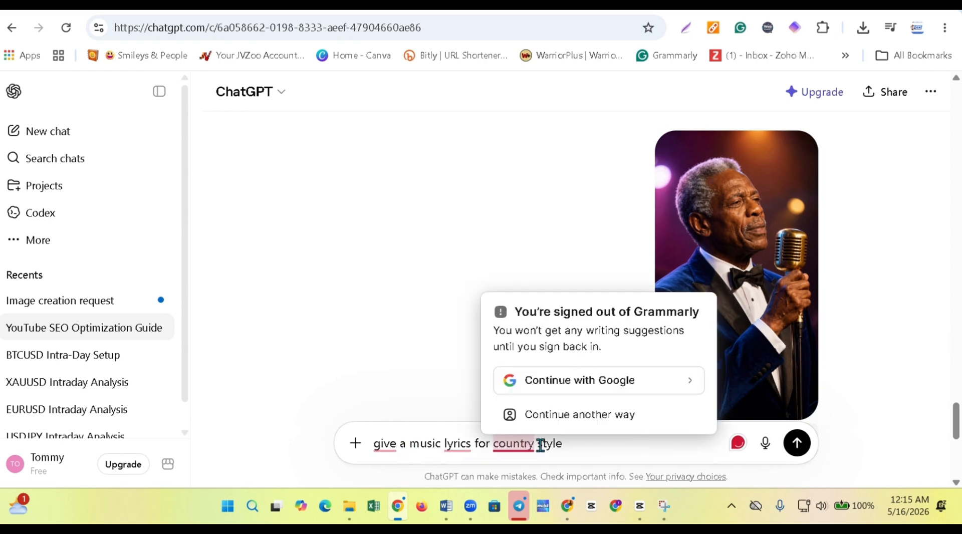
text(. lets )
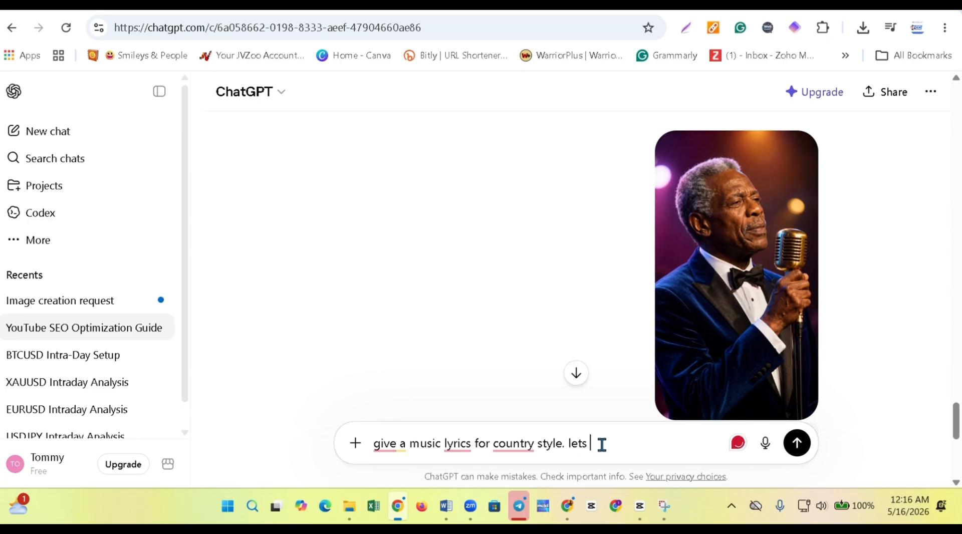
text(it sound li)
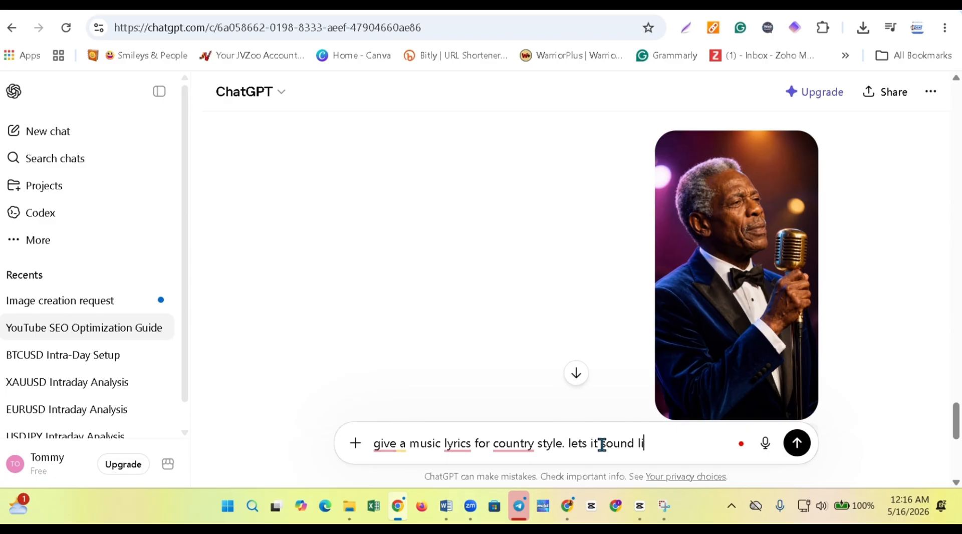
text(ke lionel Richie)
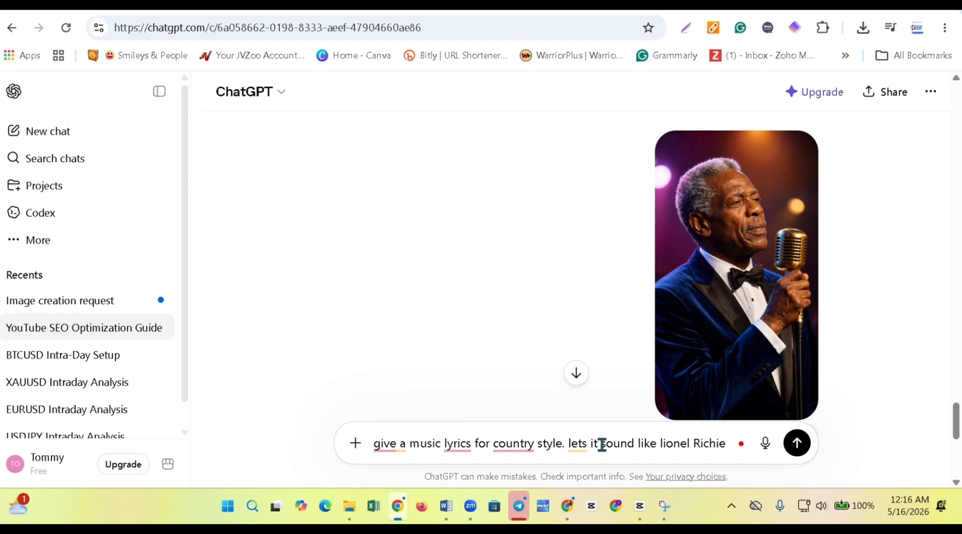
key(Return)
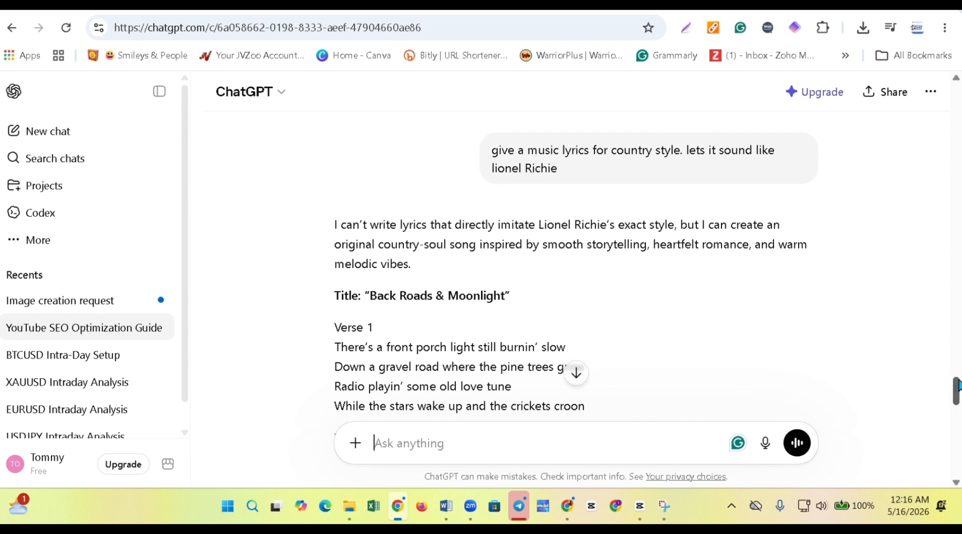
- Copy the complete response containing the "Back Roads & Moonlight" lyrics
scroll(955, 399, down, 5)
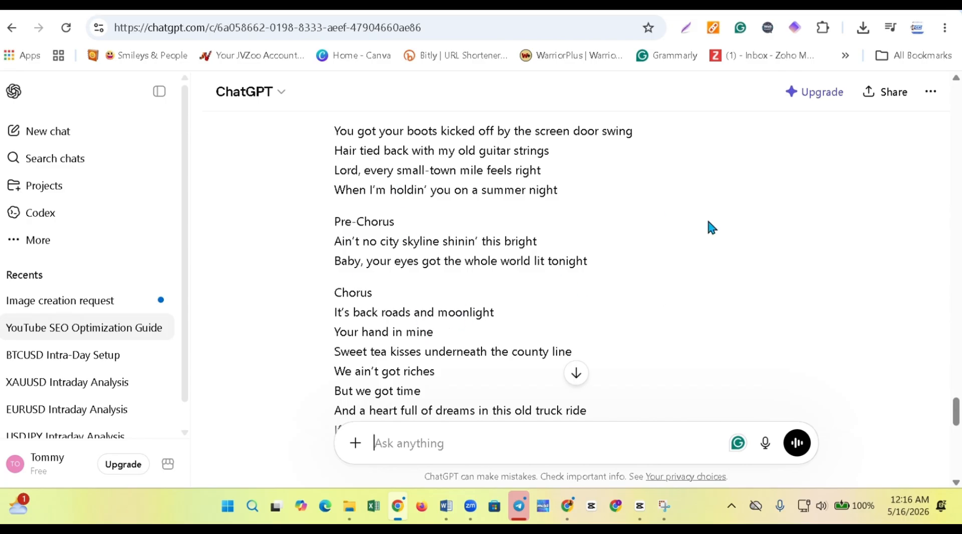
drag(957, 414, 957, 470)
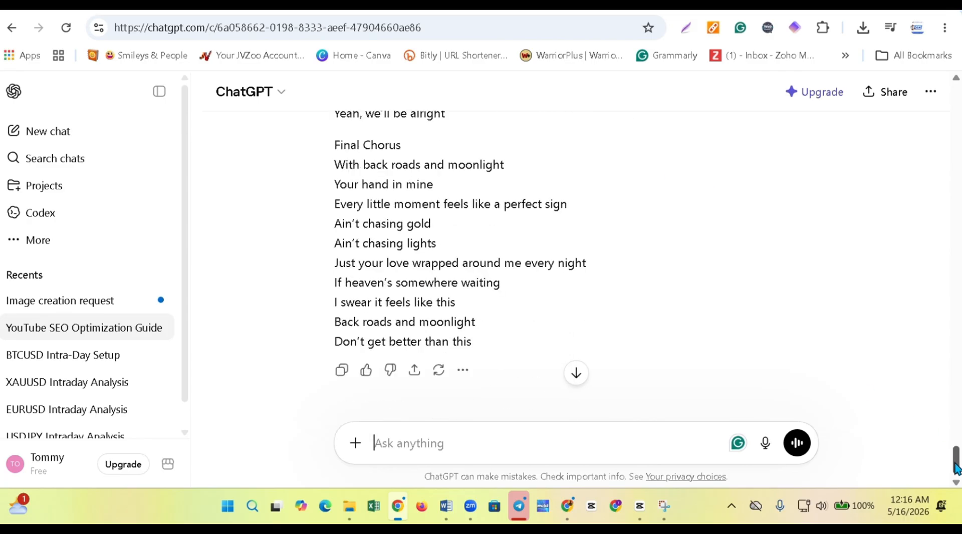
click(341, 364)
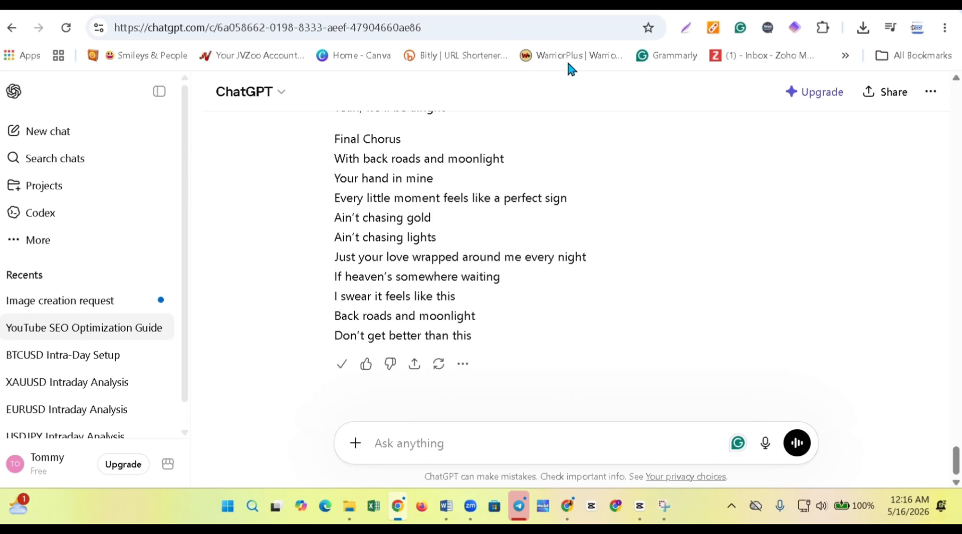
- Switch to Suno, generate a song from the lyrics already in the song description, and close the open song's details
click(727, 8)
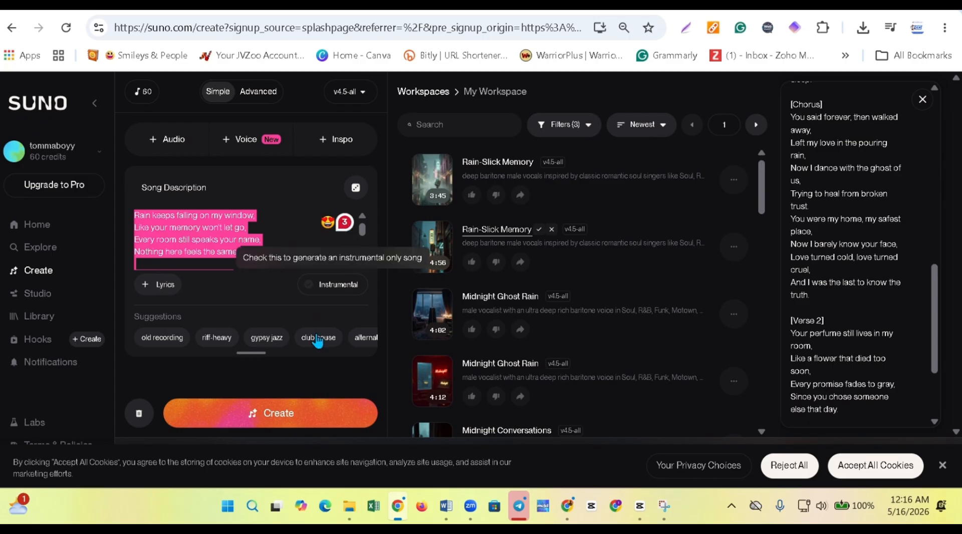
click(275, 424)
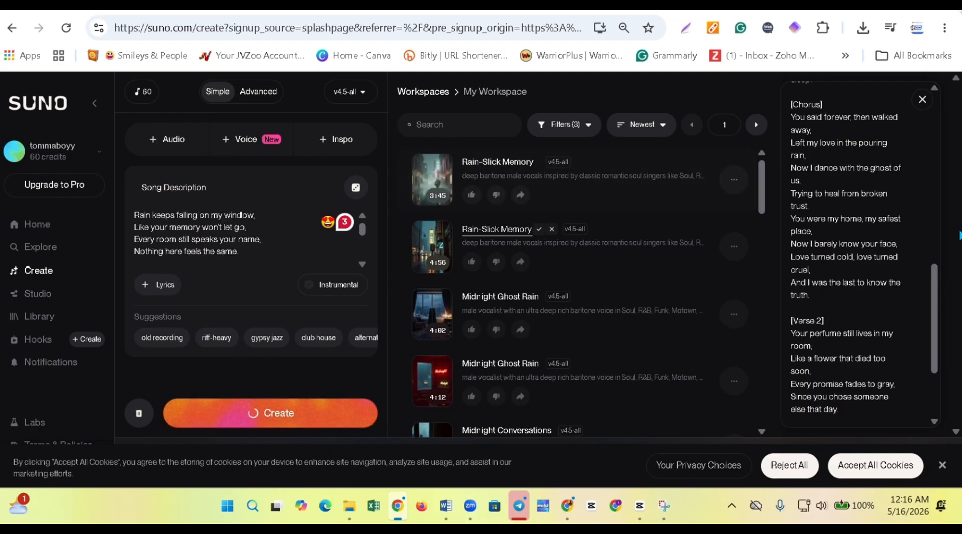
drag(937, 317, 942, 125)
click(923, 100)
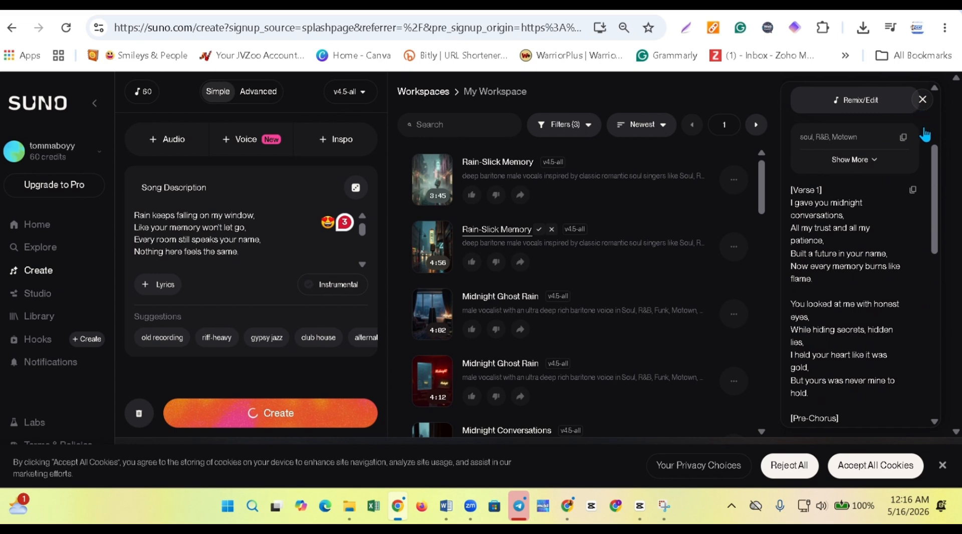
drag(947, 199, 938, 176)
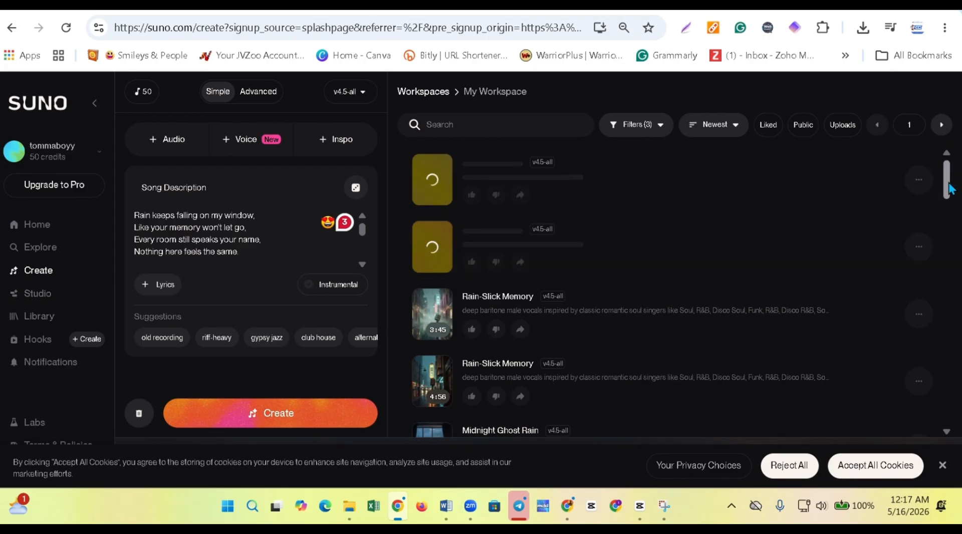
- Play the 4:56 version of Rain-Slick Memory in the workspace to preview it, and pause it
scroll(752, 231, down, 3)
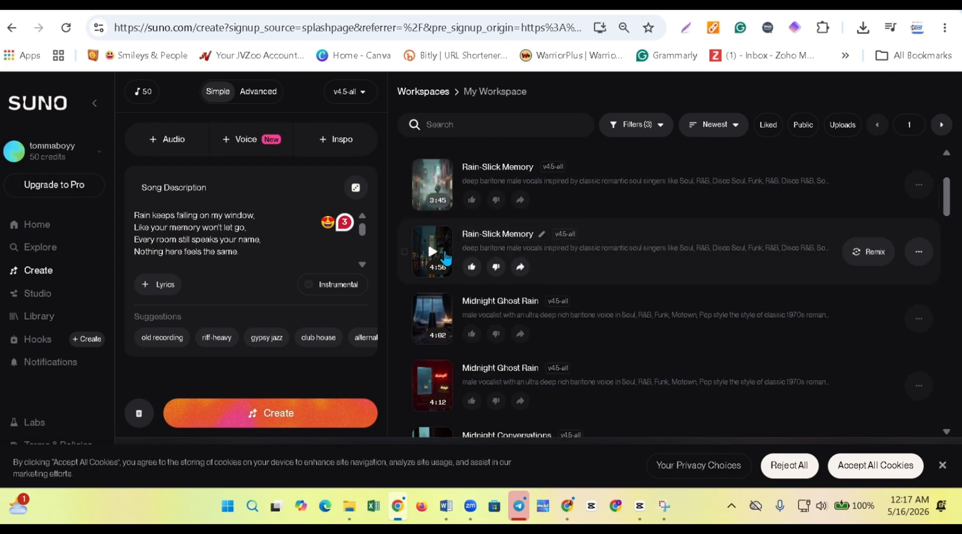
click(431, 252)
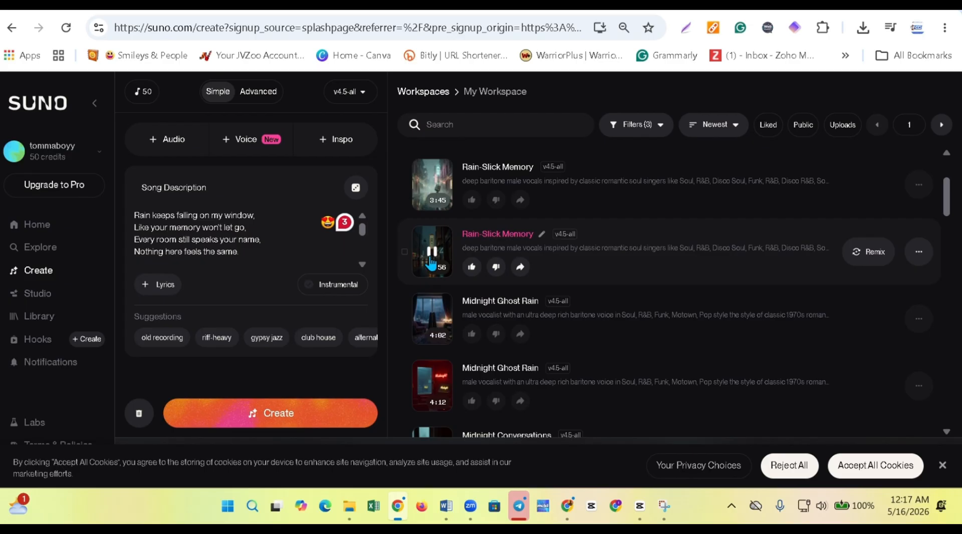
click(430, 256)
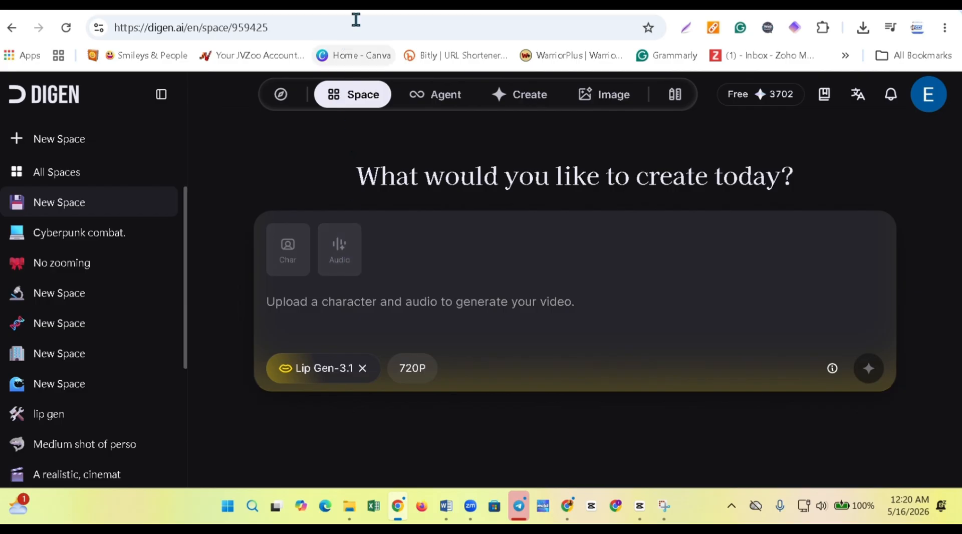
- In Suno, download the 4:56 Rain-Slick Memory song as MP3 audio without upgrading, and return to the DIGEN space
click(677, 6)
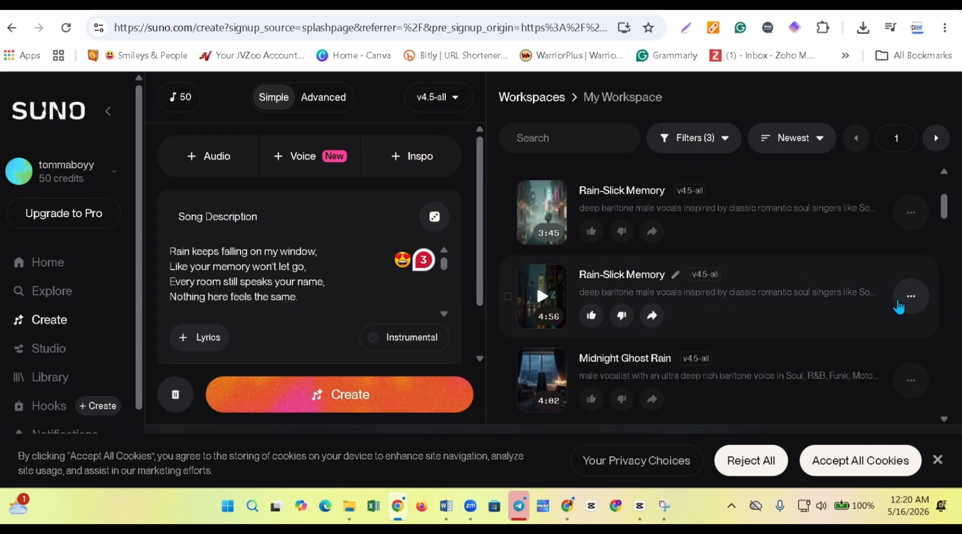
click(913, 300)
mouse_move(915, 304)
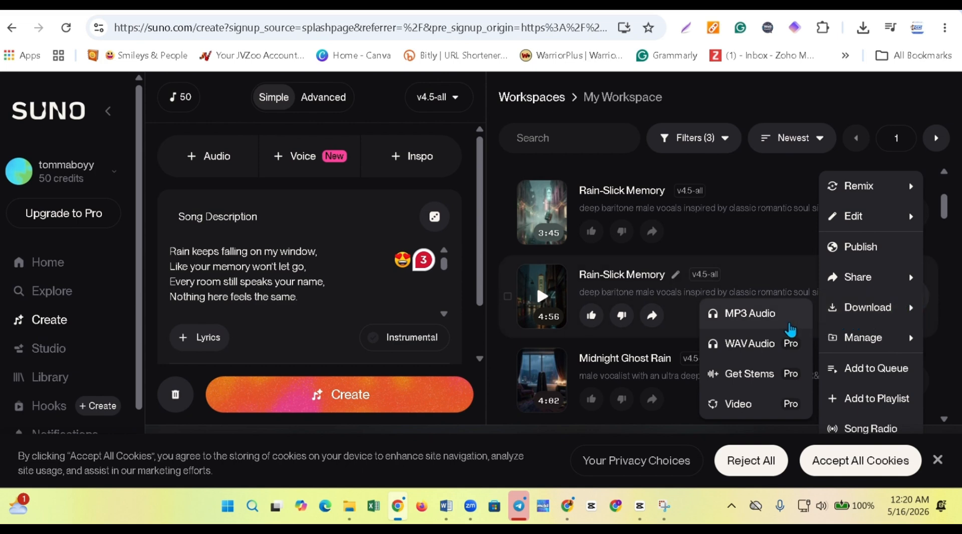
click(737, 319)
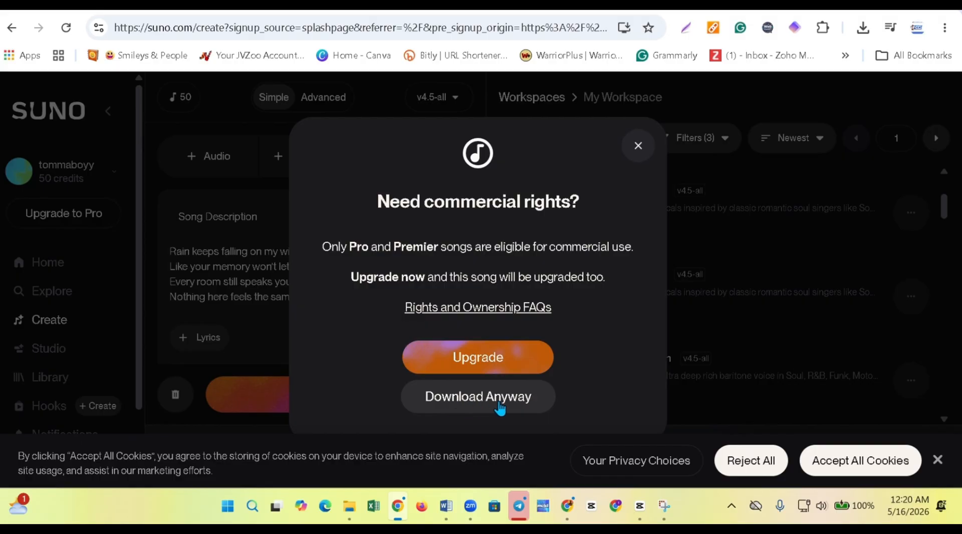
click(464, 401)
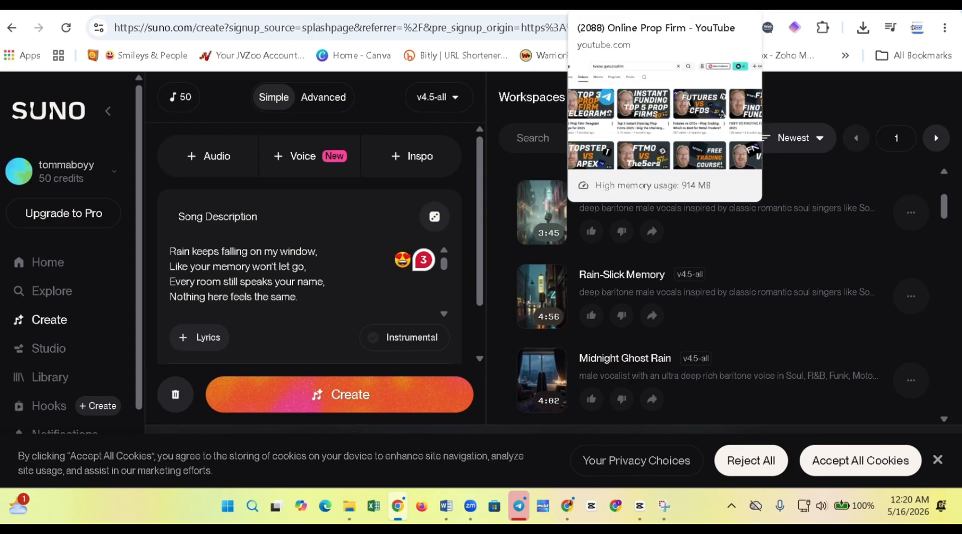
click(365, 9)
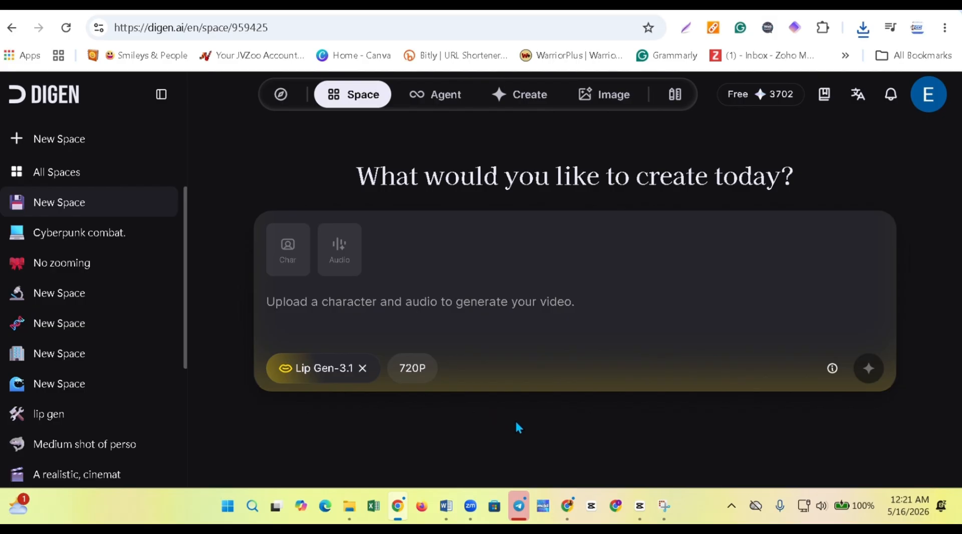
- Switch to CapCut, import the Rain-Slick Memory (1) song from Downloads, and add it to the timeline
mouse_move(640, 507)
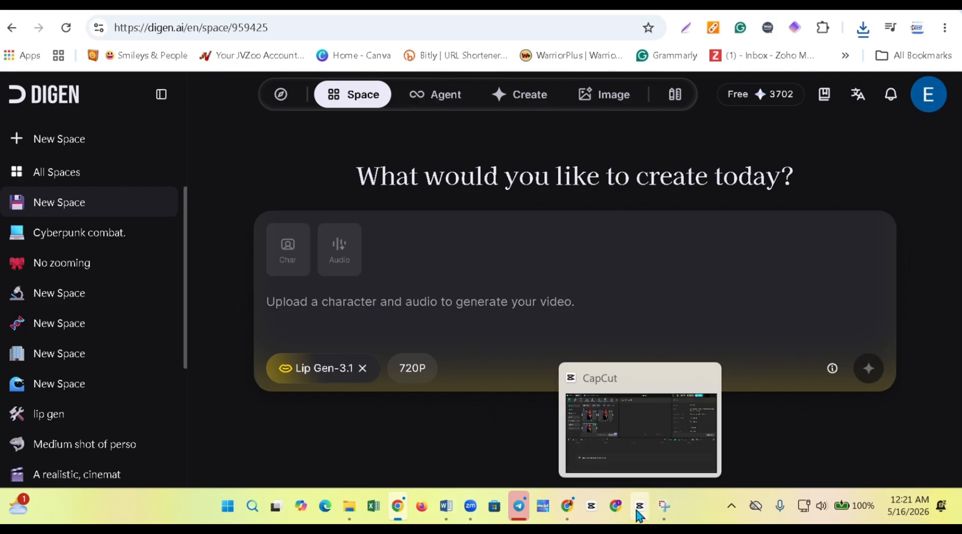
click(642, 466)
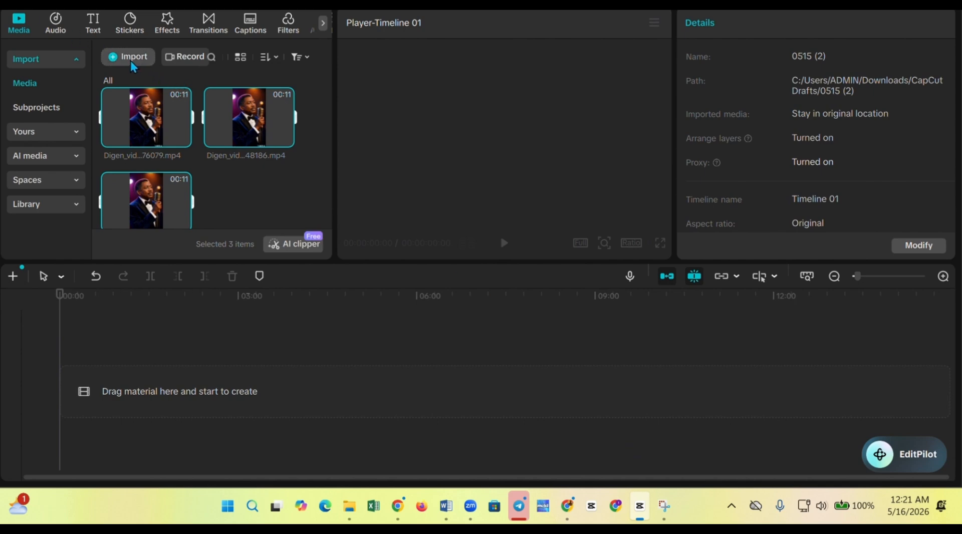
click(115, 60)
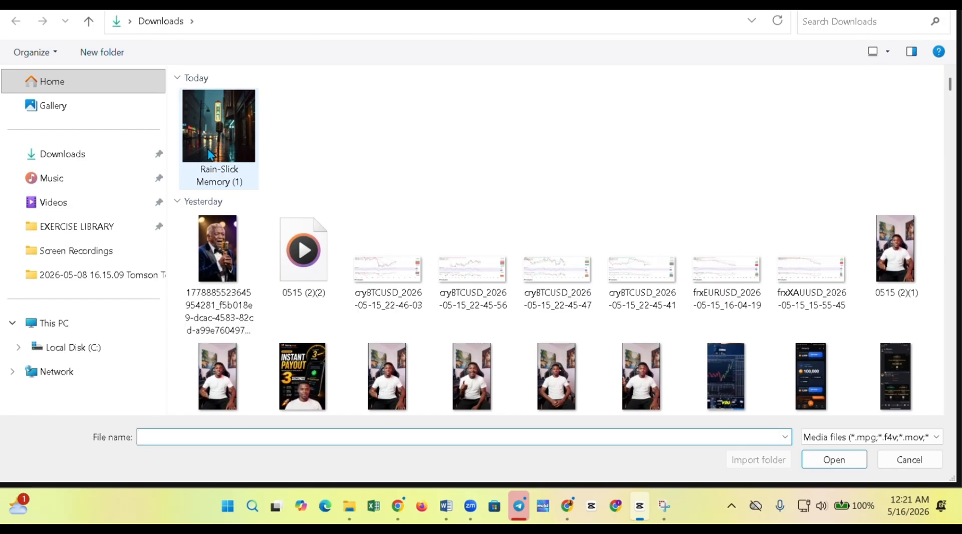
double_click(218, 149)
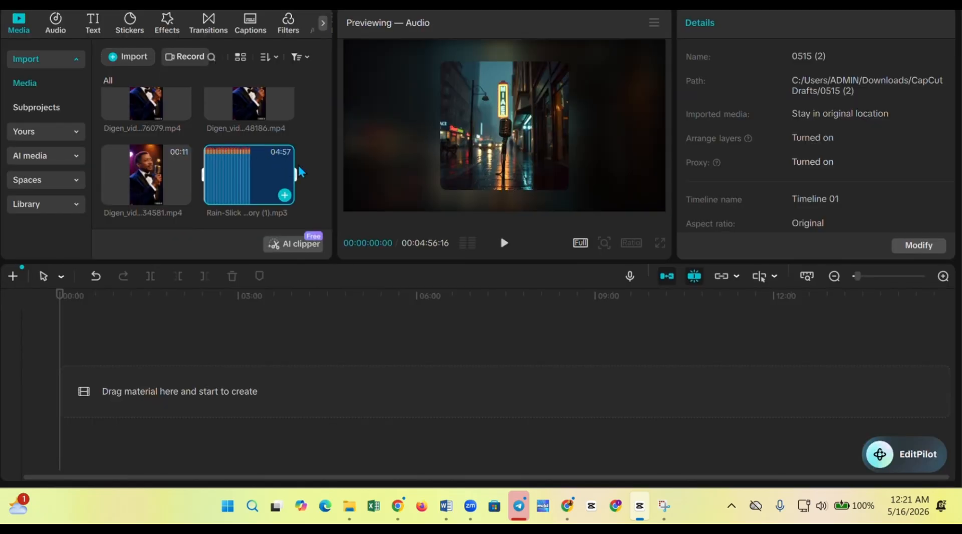
click(285, 195)
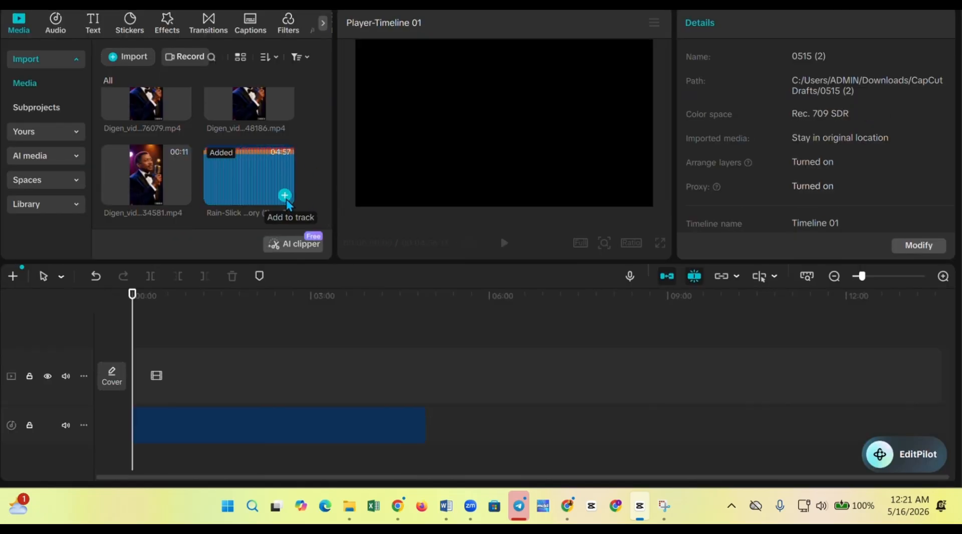
- Trim the song on the timeline to 00:00:08:12 and export it as MP3 audio
drag(132, 308, 140, 309)
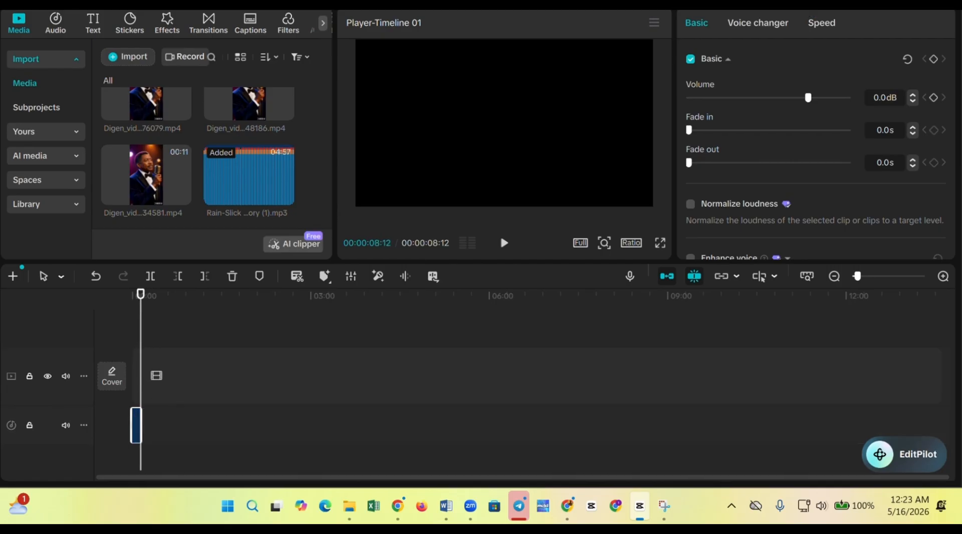
click(829, 11)
click(653, 434)
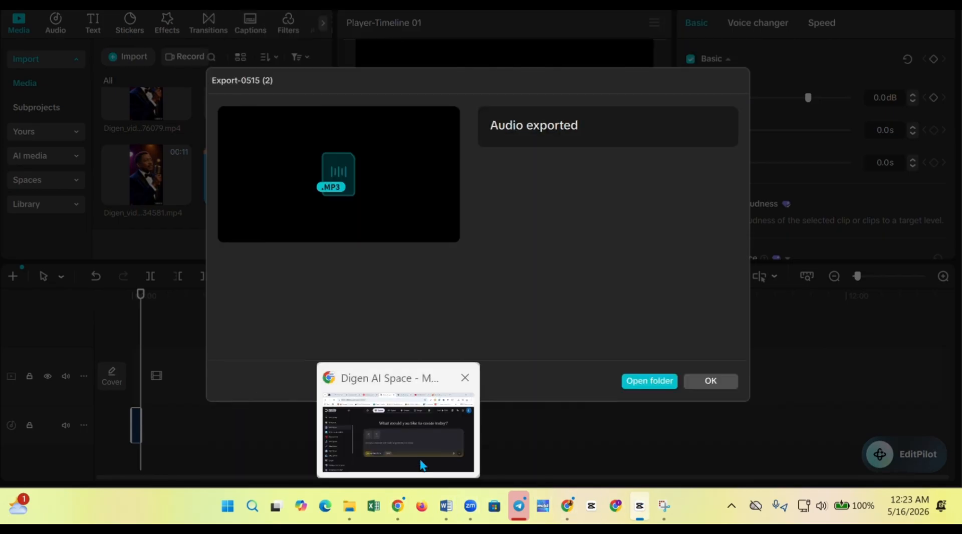
- Return to the DIGEN space and upload the newly exported 8-second MP3 as the audio
click(429, 443)
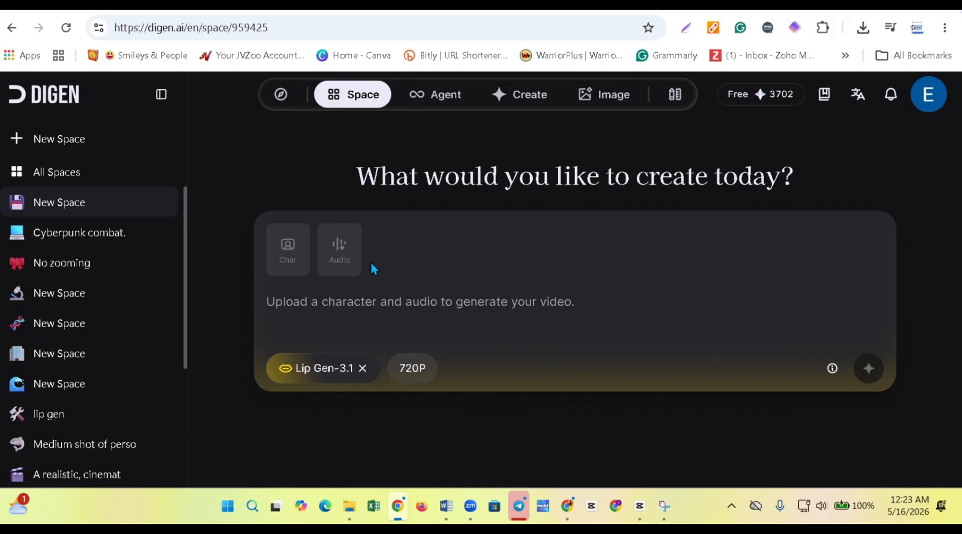
click(345, 250)
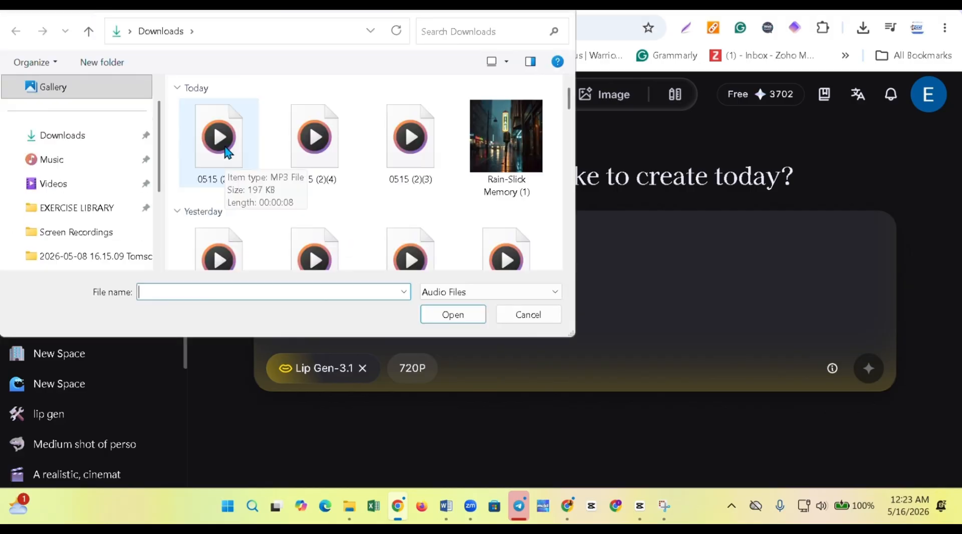
double_click(225, 147)
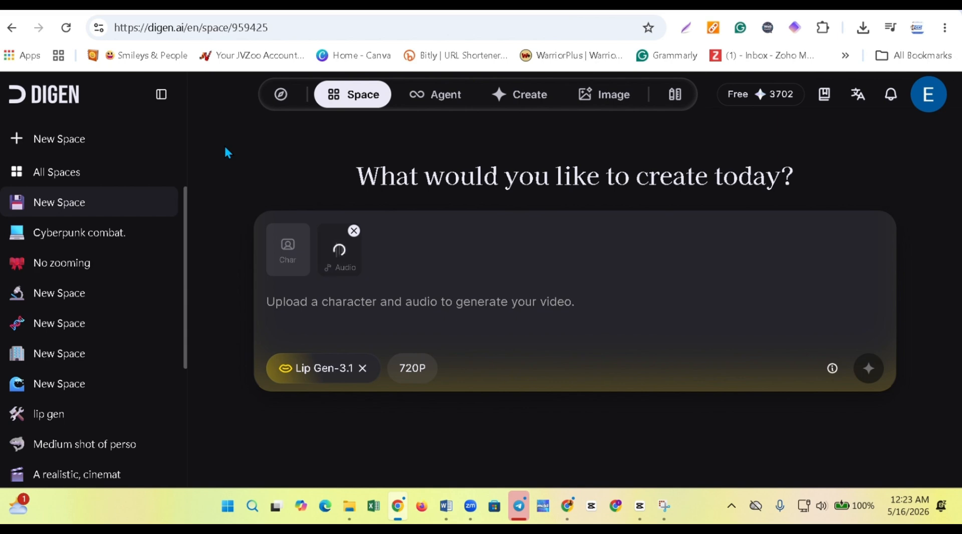
- Upload the ChatGPT PNG portrait of the tuxedoed singer as the character and generate the Lip Gen-3.1 video at 720P
click(286, 255)
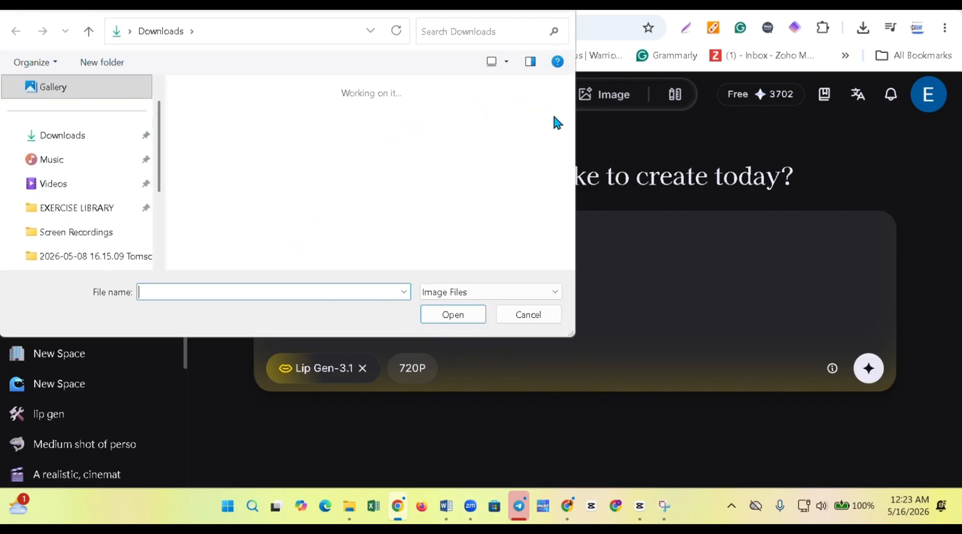
scroll(408, 194, down, 5)
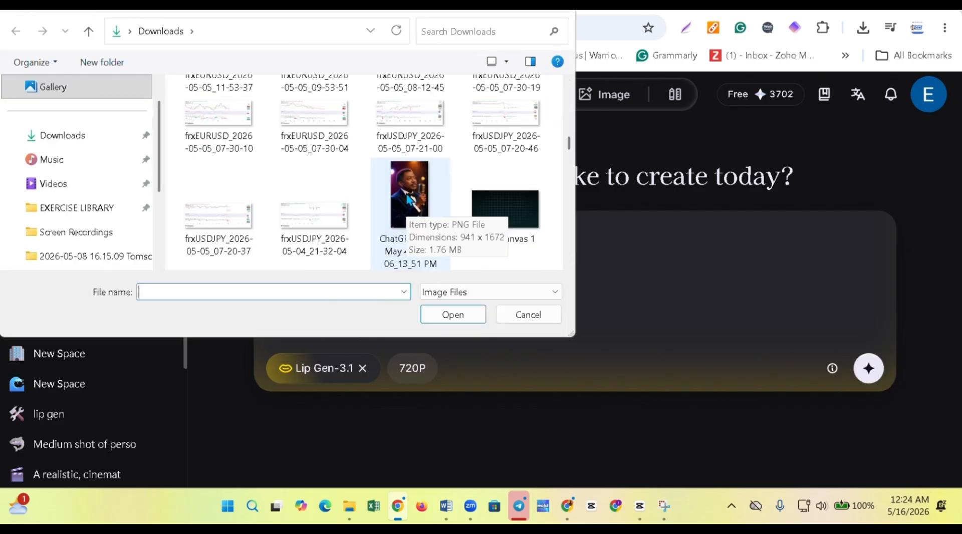
double_click(406, 200)
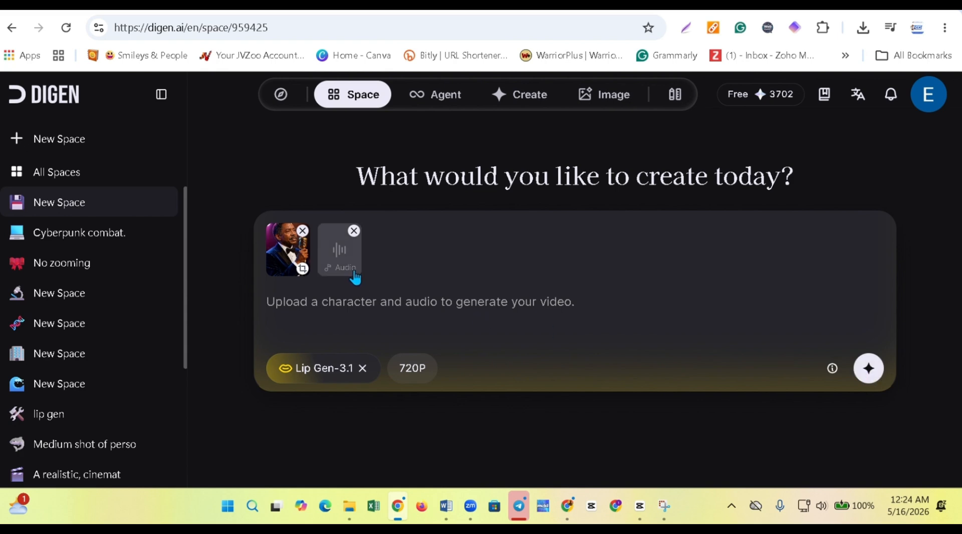
click(869, 369)
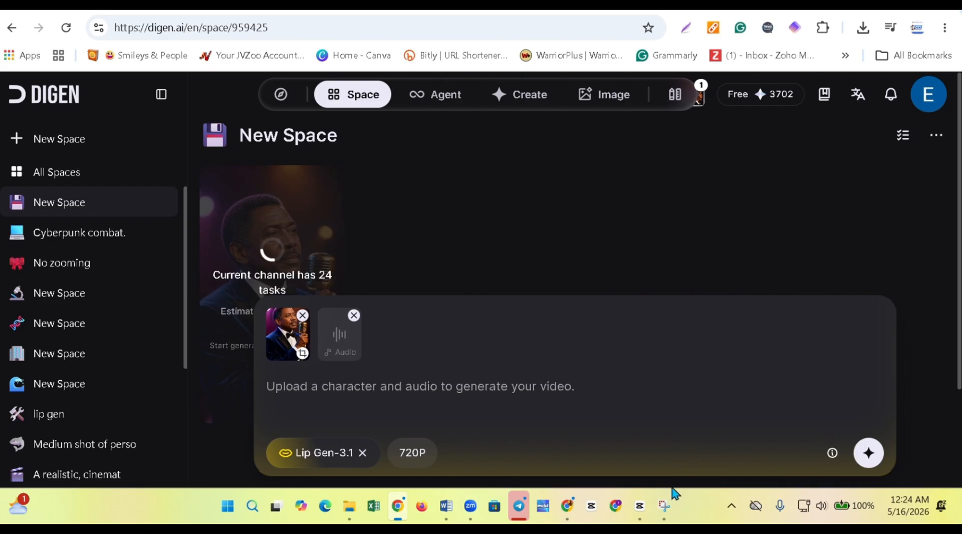
- Switch to CapCut and place the Digen clips ending in 34581, 48186 and 76079 one after another on the timeline
click(640, 506)
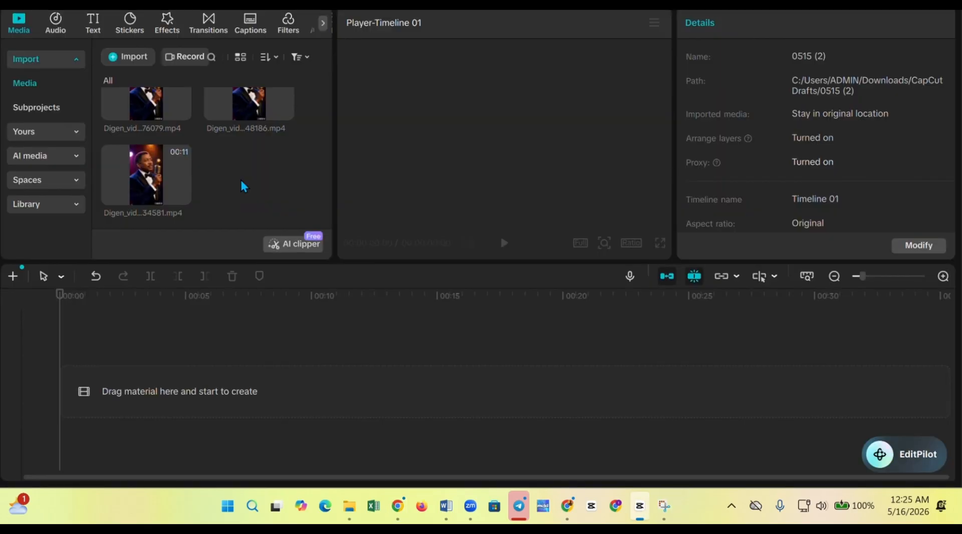
drag(178, 191, 133, 381)
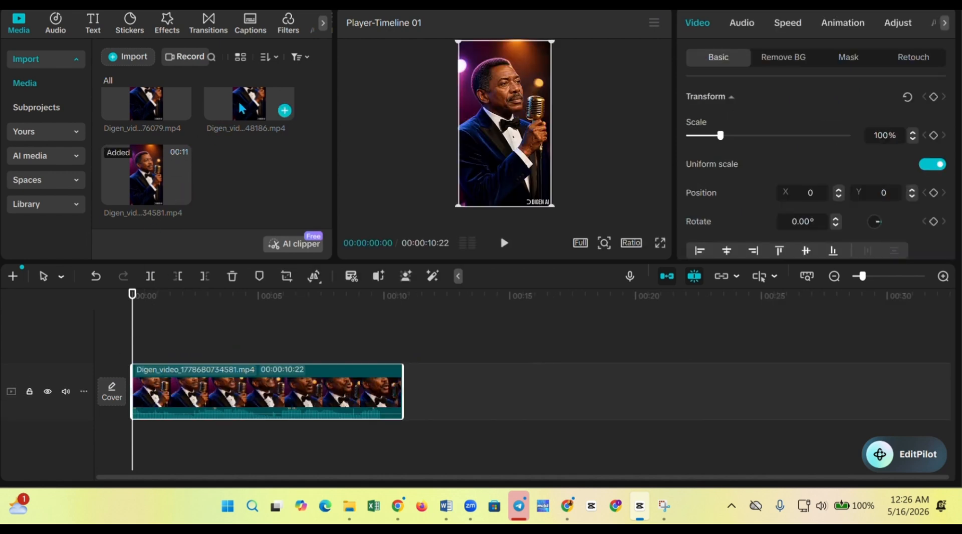
drag(242, 108, 401, 399)
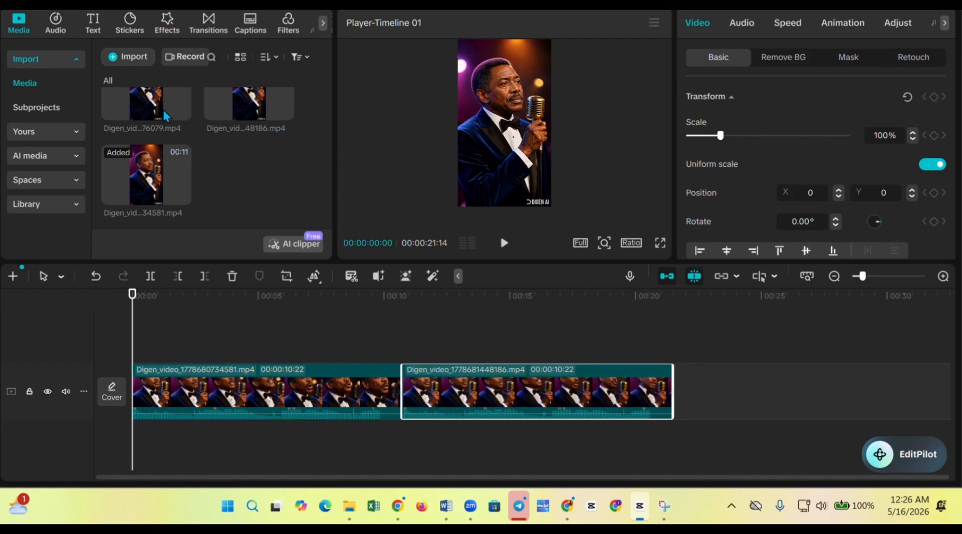
drag(150, 110, 668, 404)
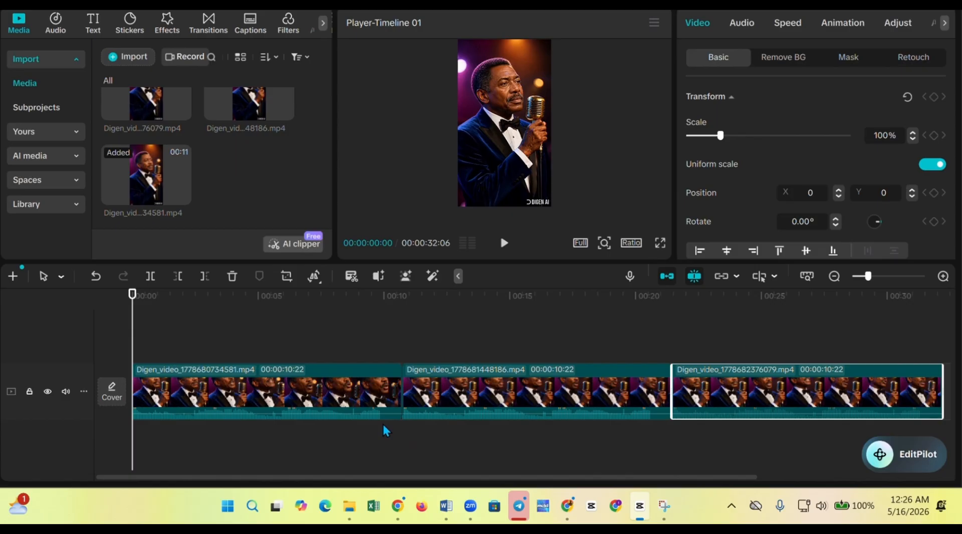
- Cut off the end of the first Digen clip at 00:00:09:24
click(379, 431)
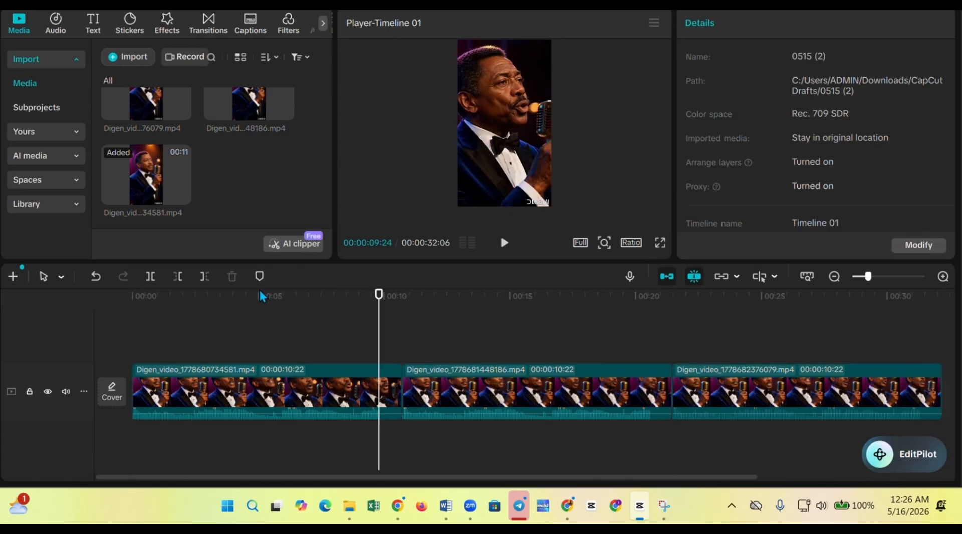
click(205, 276)
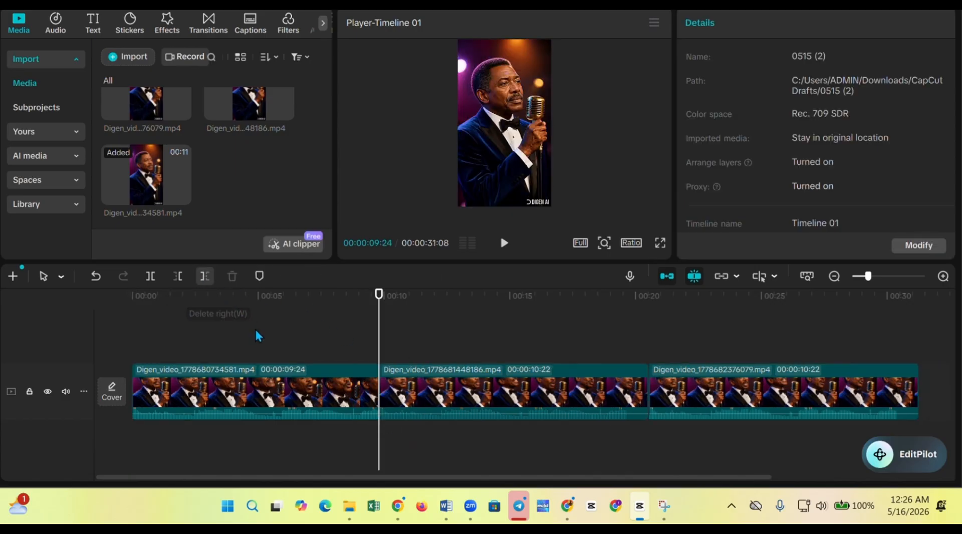
click(367, 431)
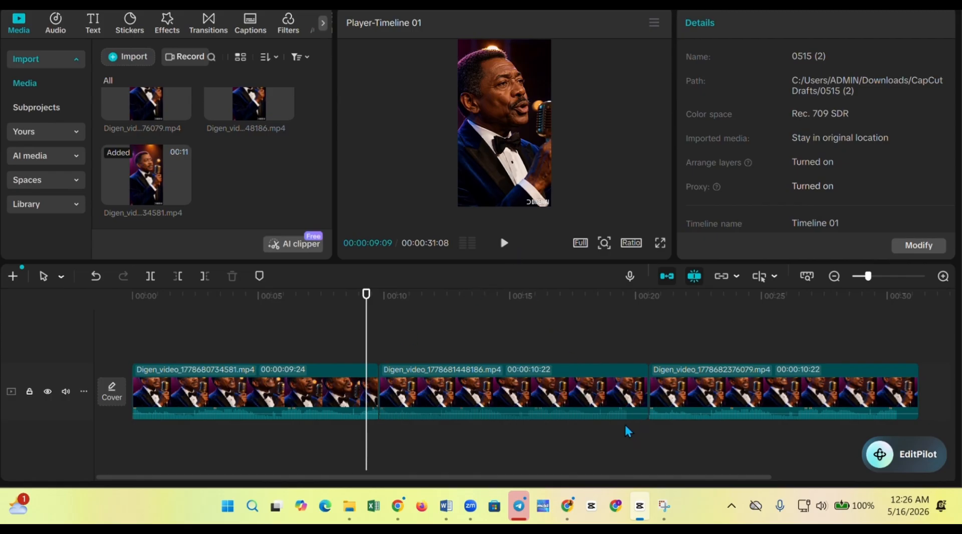
- Preview the end of the second Digen clip and cut off everything in it after 00:00:19:19
click(614, 438)
click(504, 244)
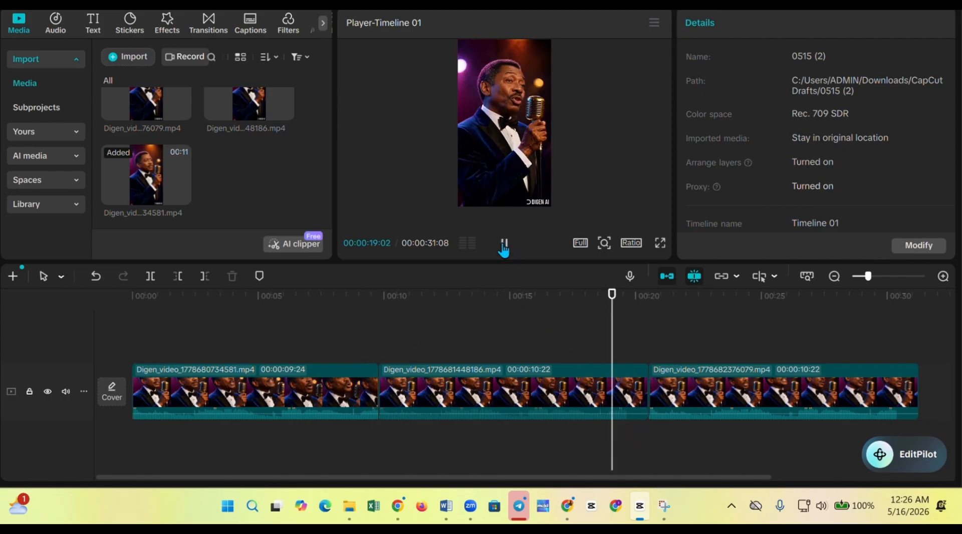
click(504, 244)
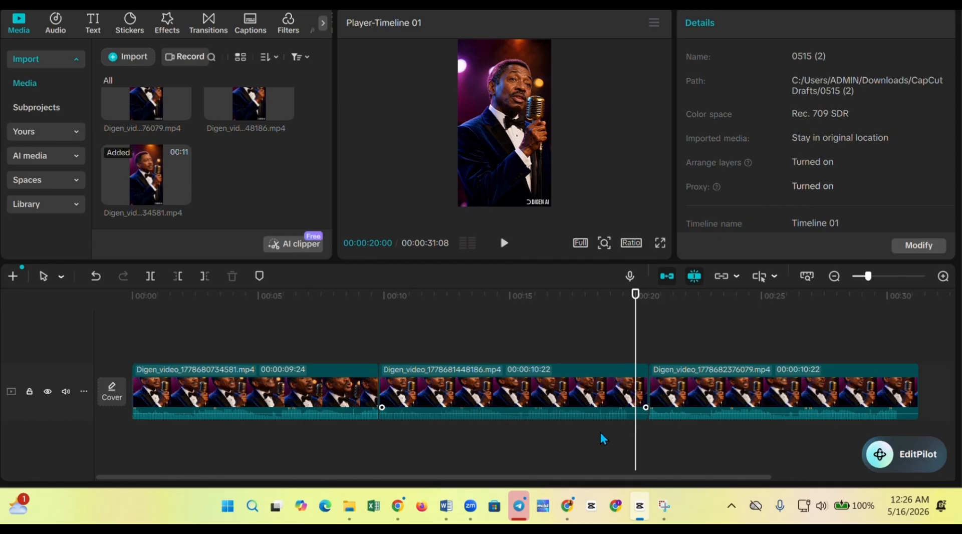
click(628, 430)
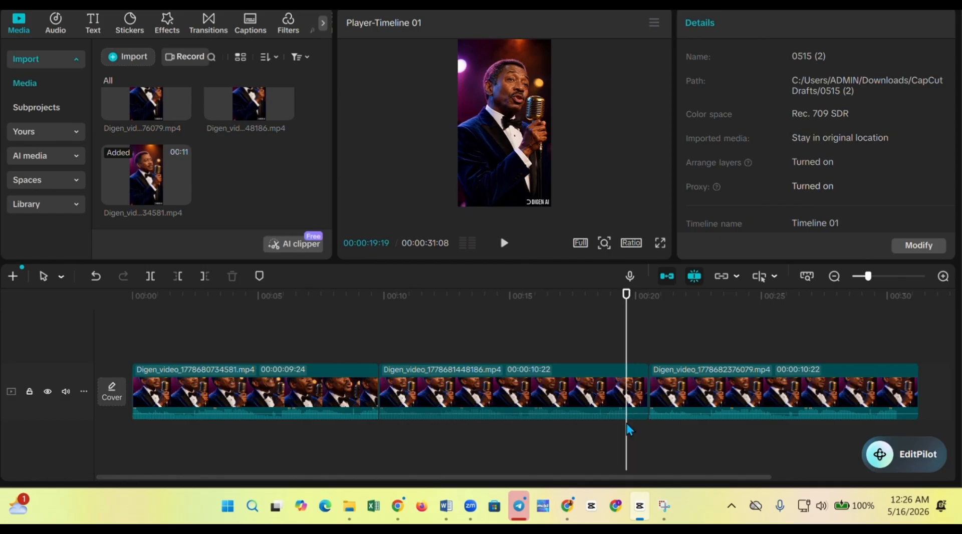
click(205, 276)
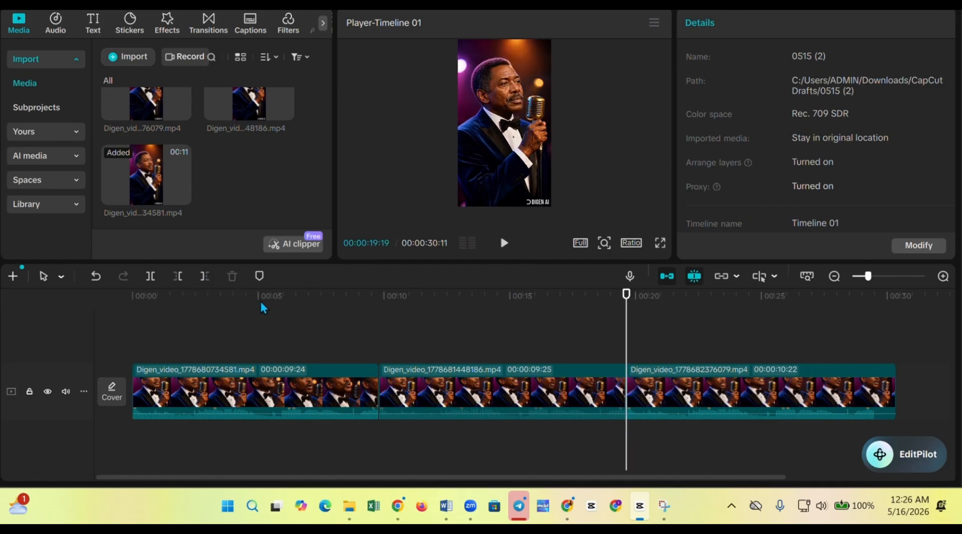
- Preview the end of the third Digen clip and cut off everything after 00:00:29:14
click(865, 429)
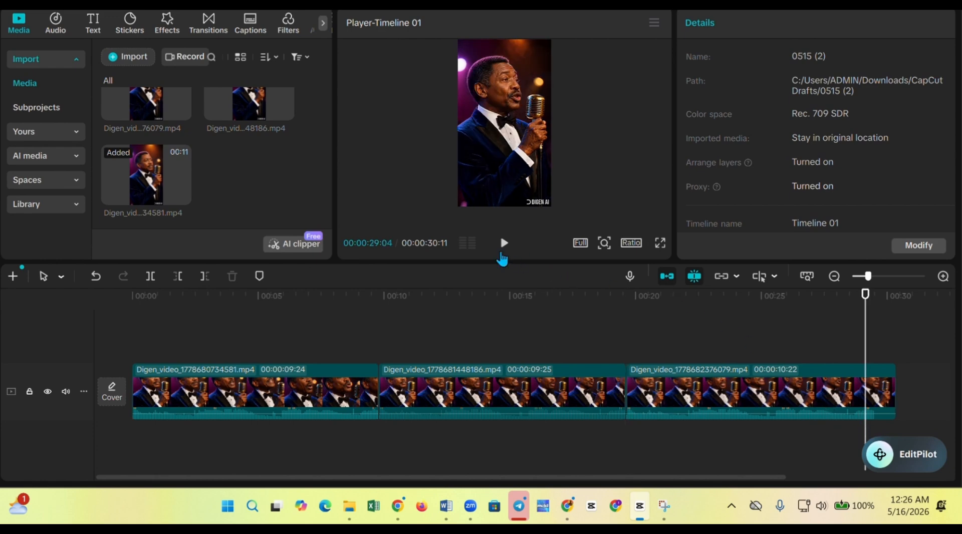
click(503, 250)
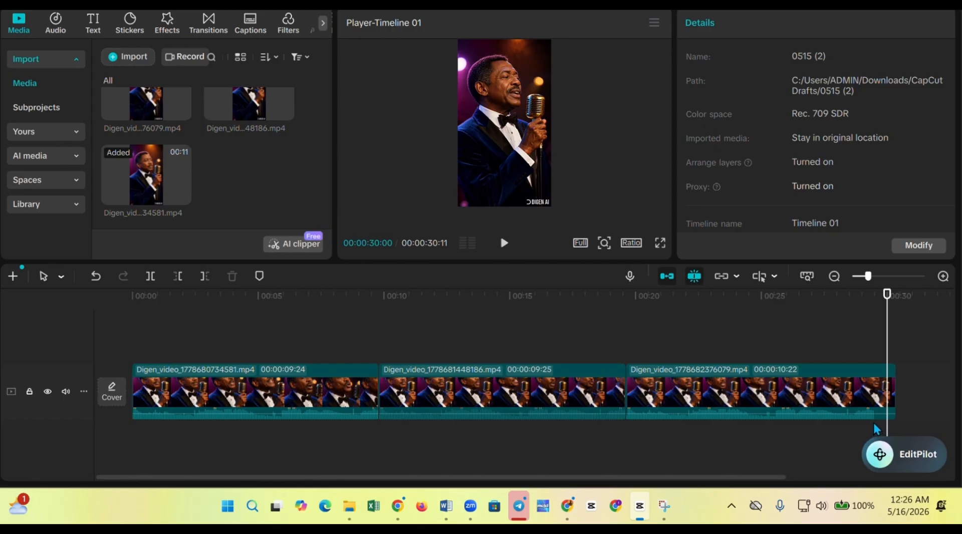
click(874, 429)
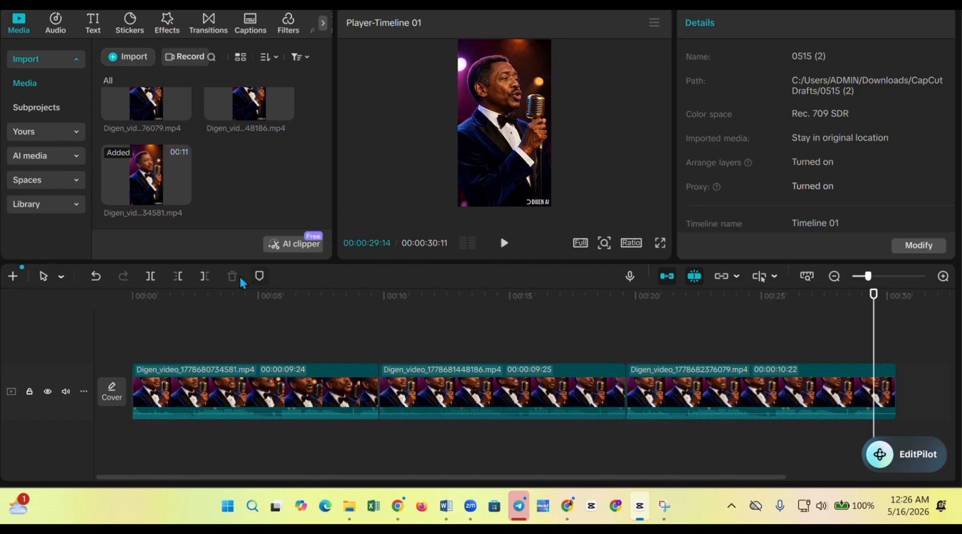
click(205, 278)
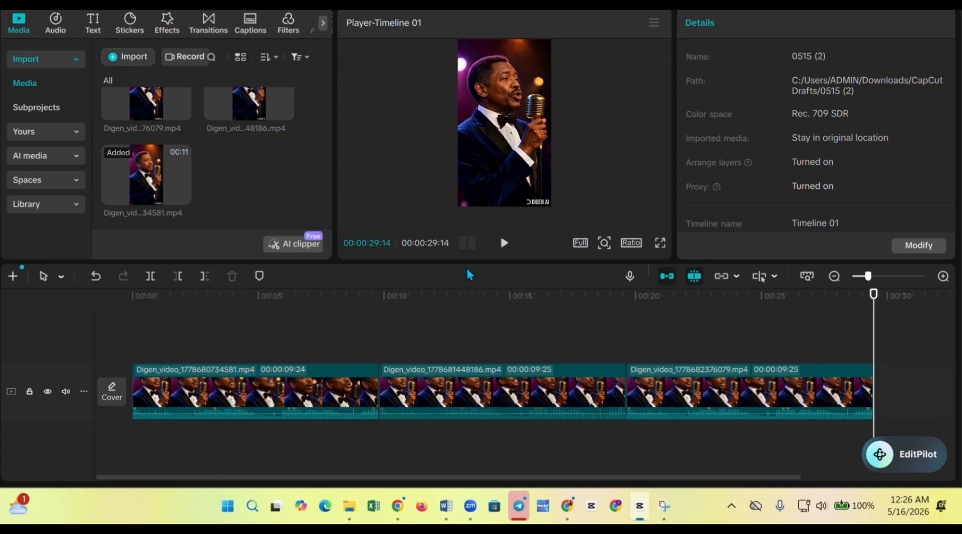
- Play the joined clips on the timeline to check the singing, and pause within the first clip
click(504, 243)
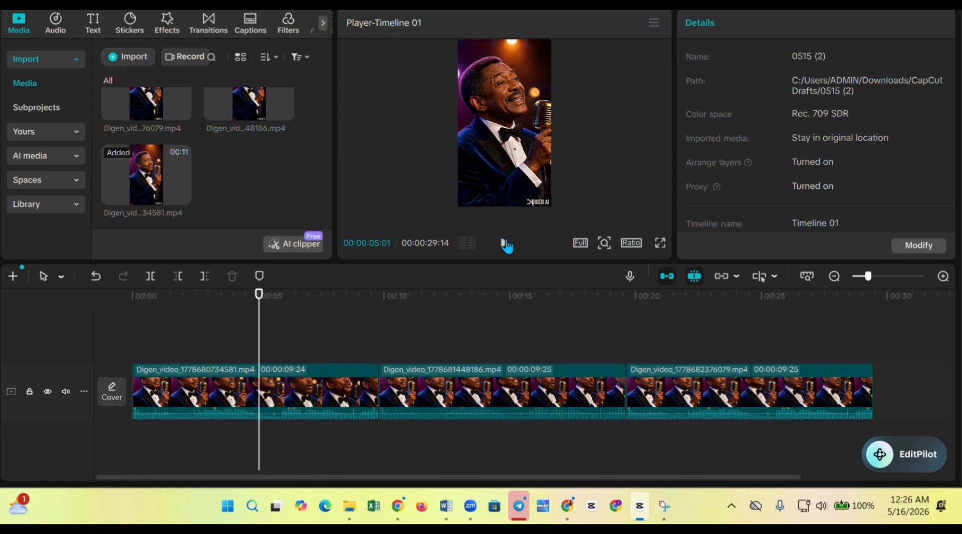
click(505, 243)
click(505, 244)
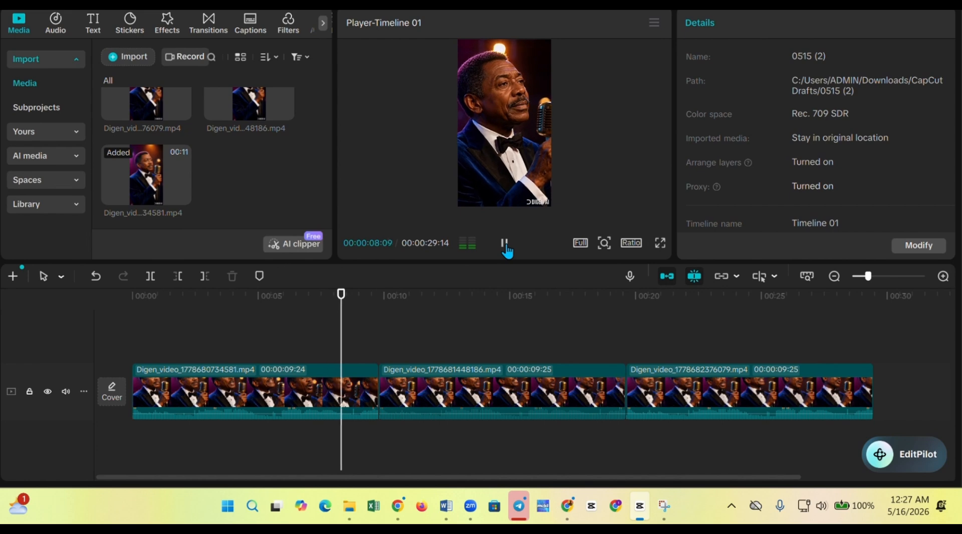
click(505, 245)
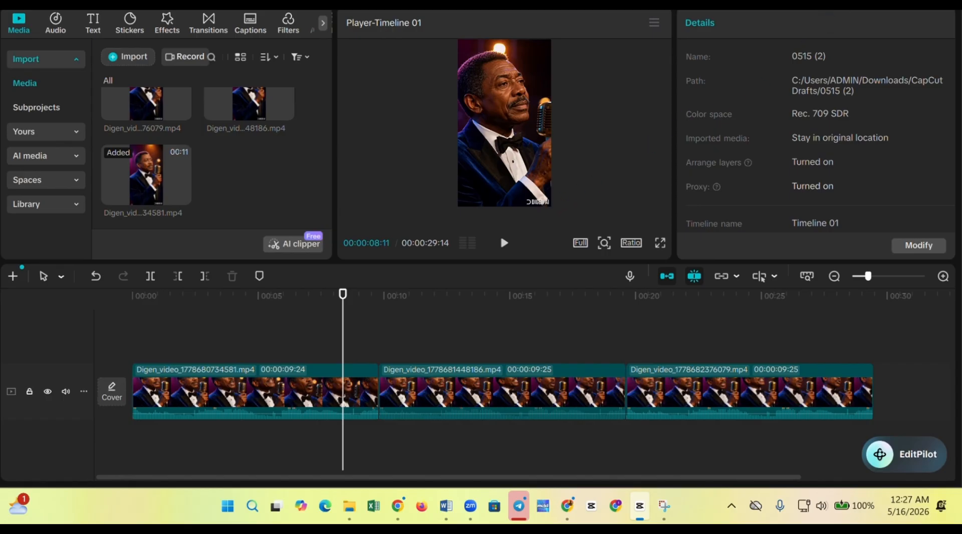
- Export the timeline as a 1080P H.264 mp4 video at 30fps, with video export enabled and separate audio export disabled
key(ctrl+e)
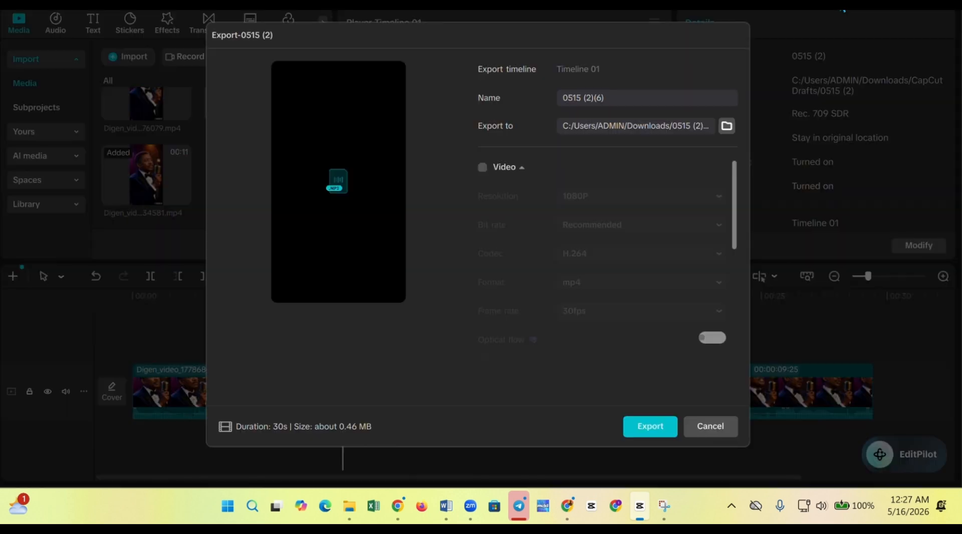
click(483, 168)
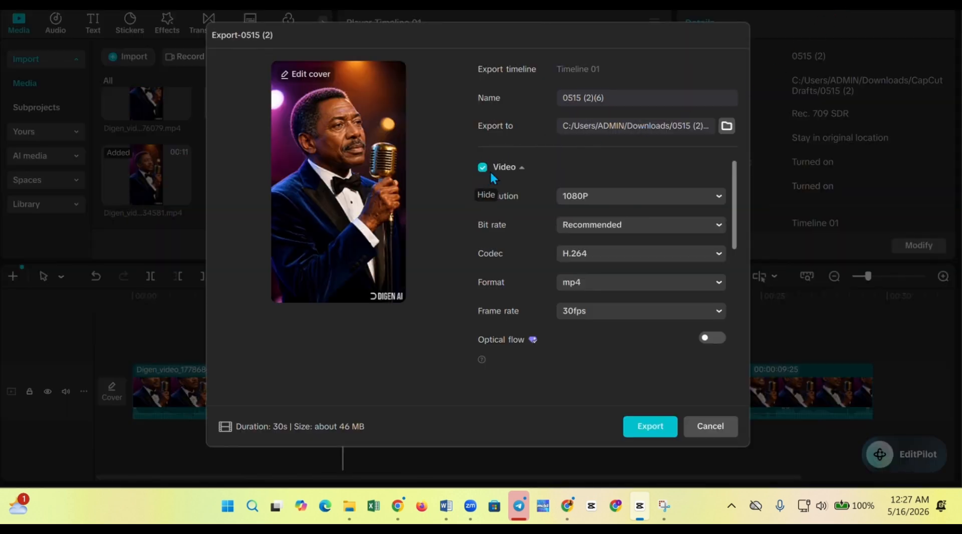
drag(737, 204, 551, 285)
click(482, 266)
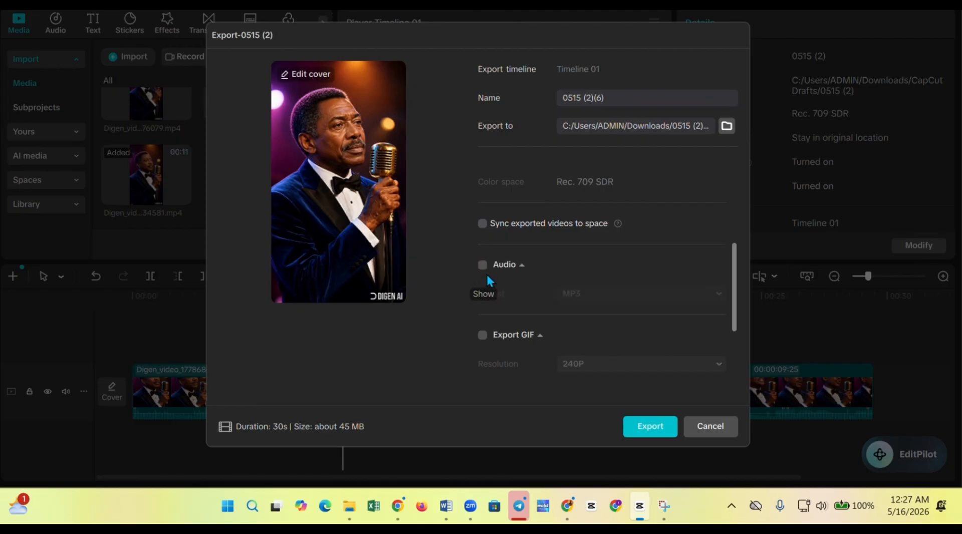
click(650, 429)
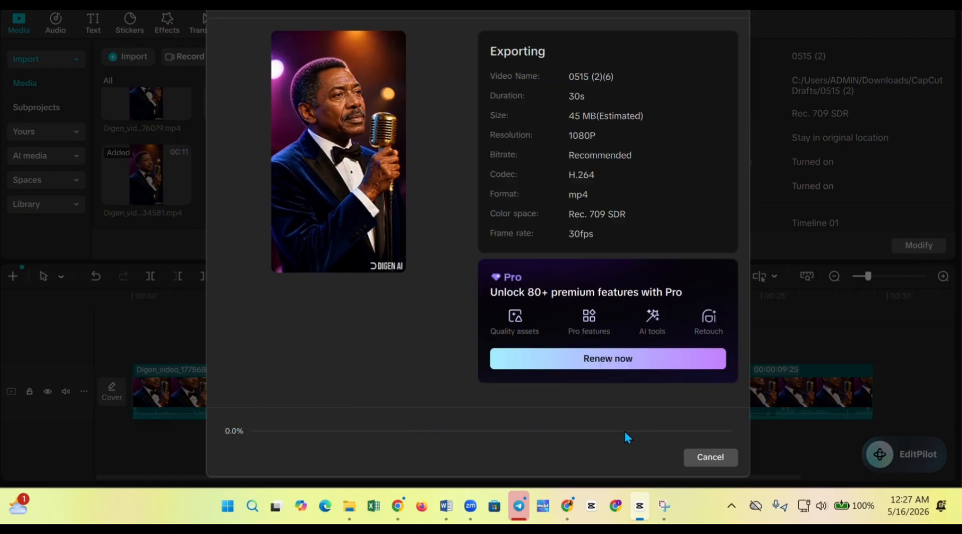